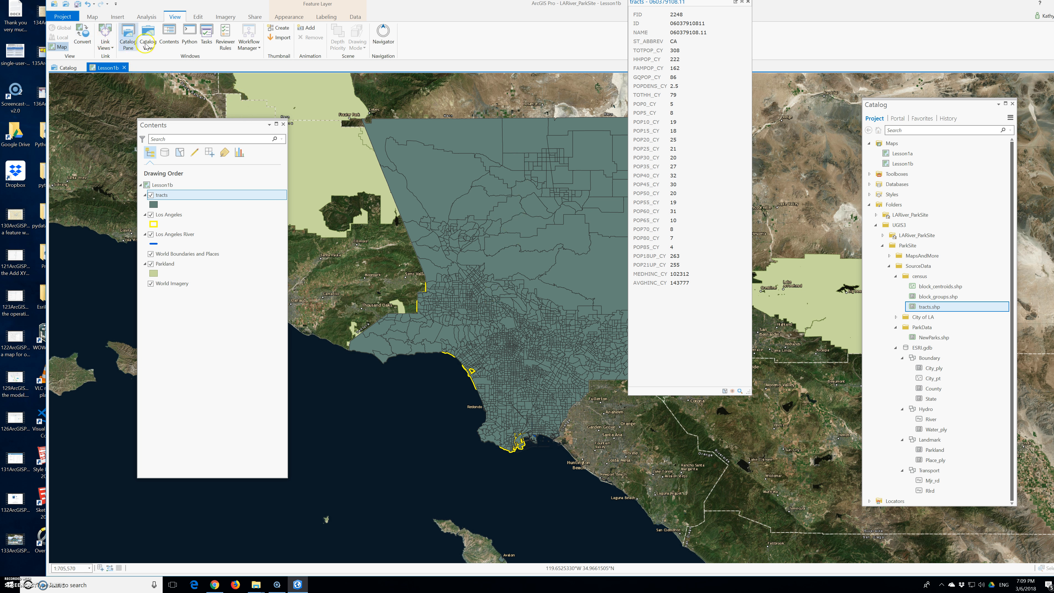
# Step: Zoom the Lesson1b map to the City of Los Angeles bookmark
pyautogui.click(92, 17)
pyautogui.click(151, 41)
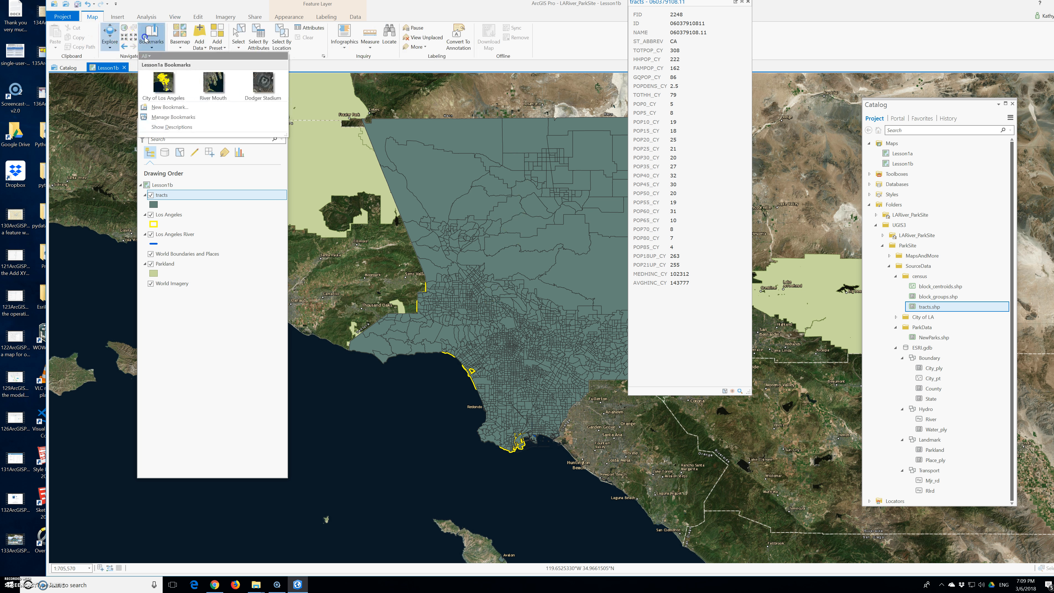
pyautogui.click(197, 91)
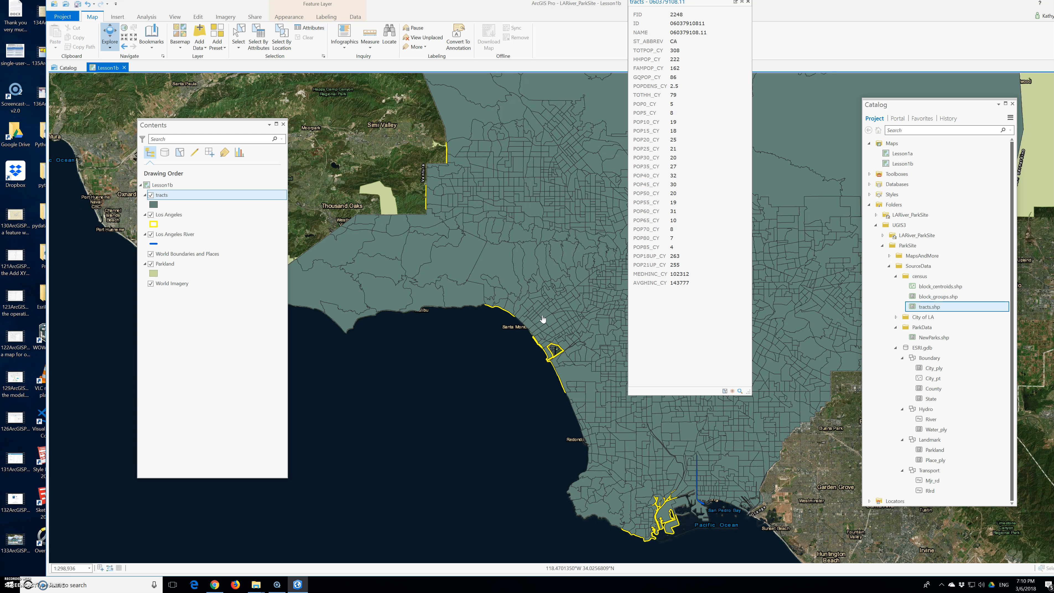
pyautogui.click(542, 313)
pyautogui.click(471, 179)
# Step: Open the attribute table of the tracts layer, close the Catalog pane and maximize the application window
pyautogui.rightClick(175, 197)
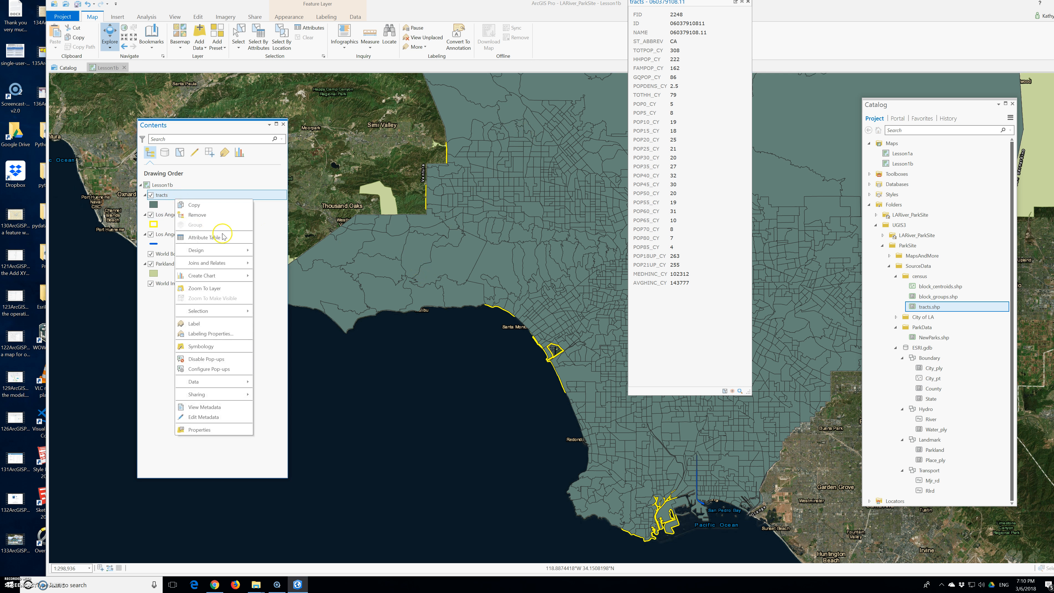
pyautogui.click(204, 238)
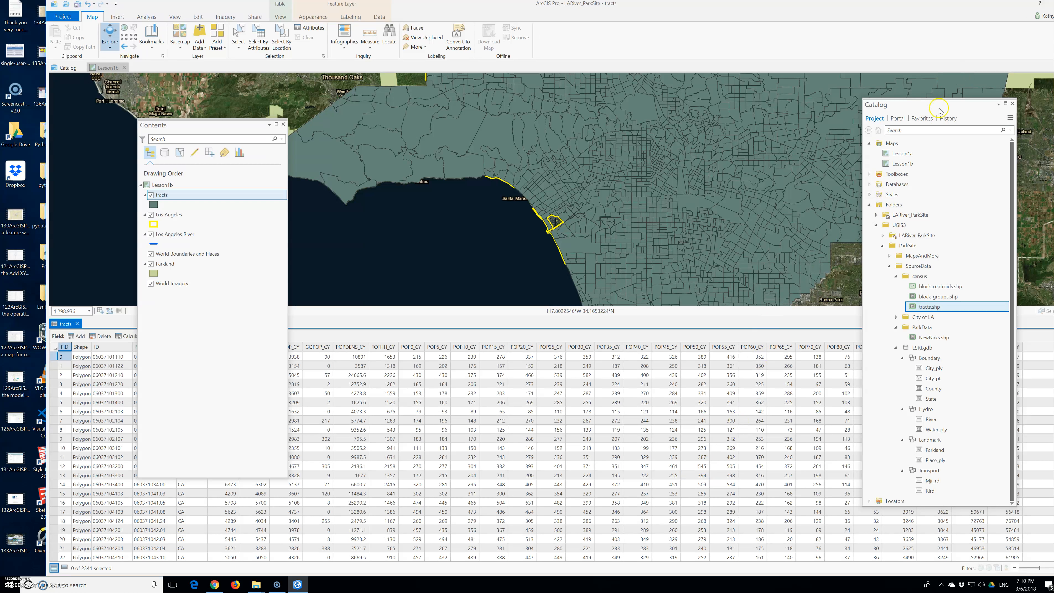
pyautogui.click(1013, 103)
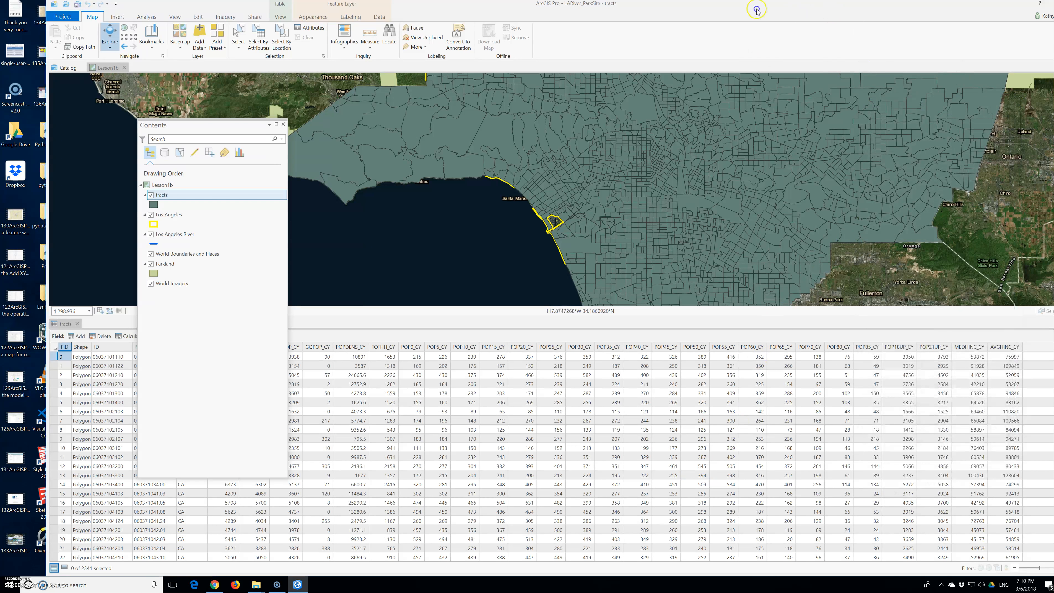
pyautogui.doubleClick(706, 6)
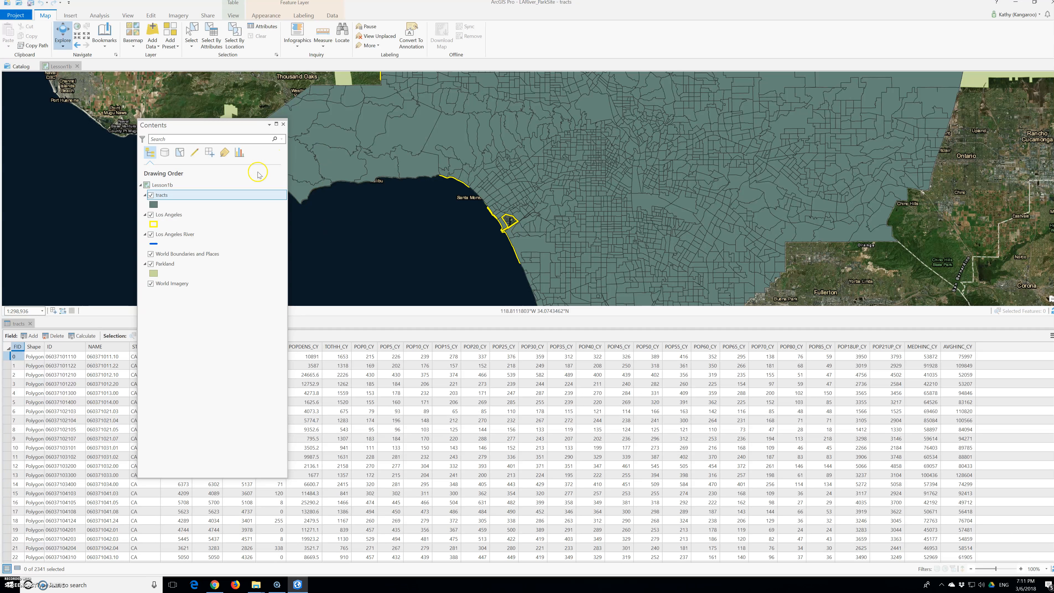
# Step: Move the floating Contents pane off the population density column and select the POPDENS_CY field in the tracts table
pyautogui.click(221, 129)
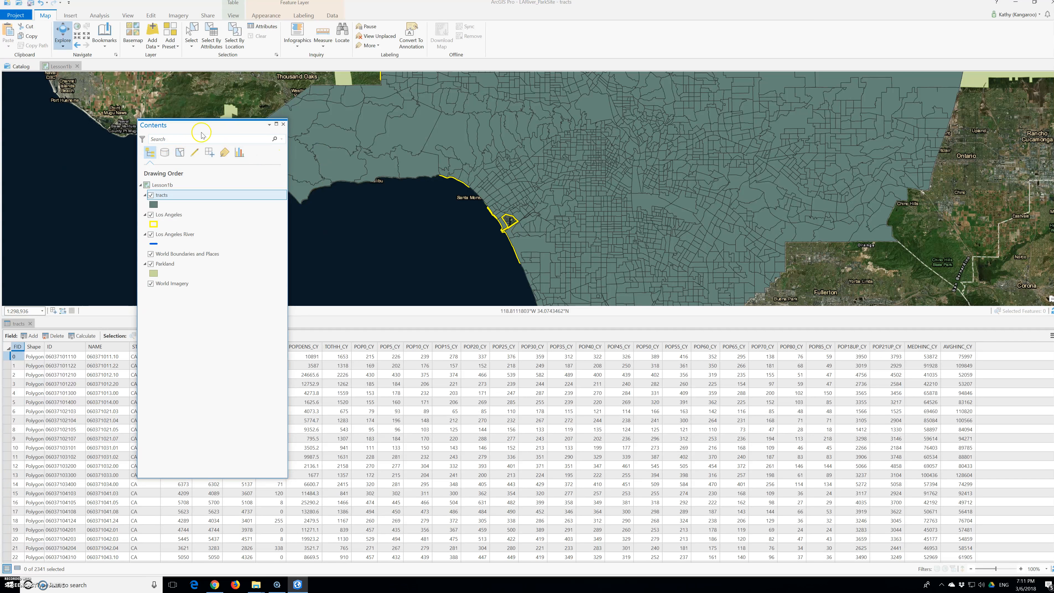
pyautogui.click(305, 356)
pyautogui.moveTo(211, 125); pyautogui.dragTo(134, 148)
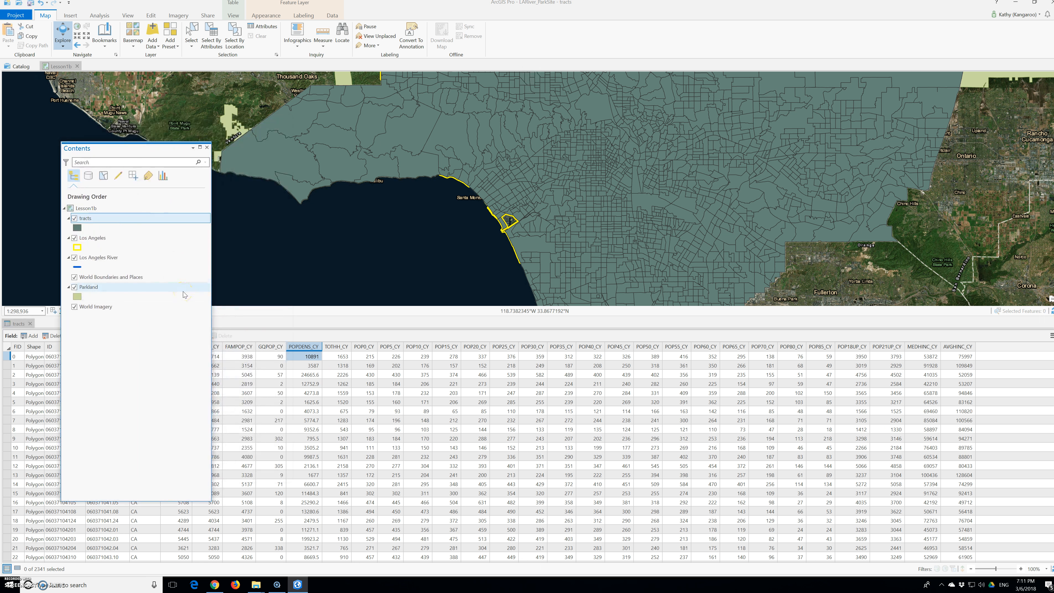
pyautogui.click(312, 352)
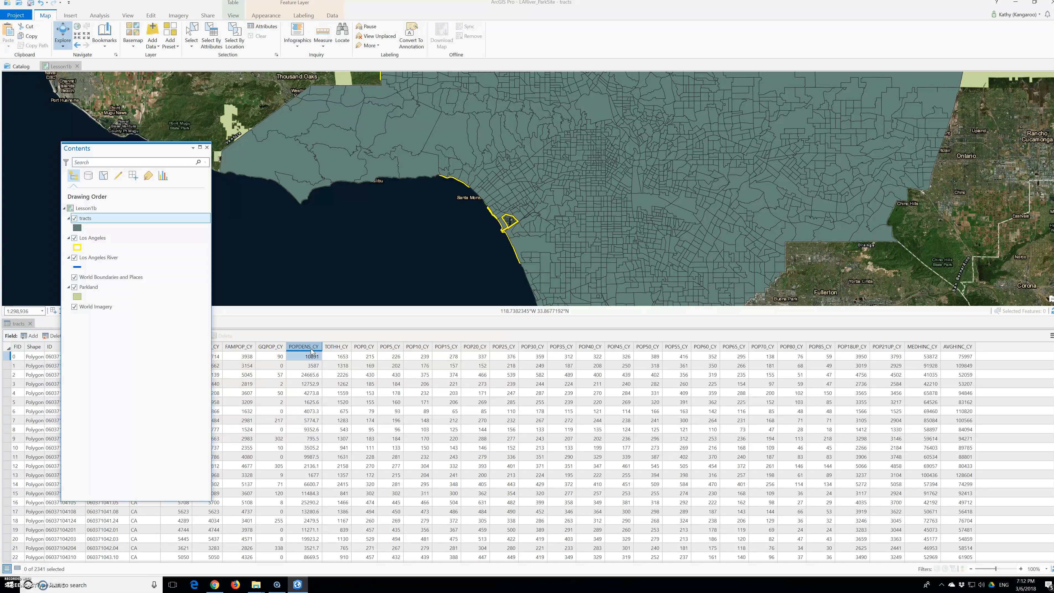
pyautogui.click(313, 350)
# Step: Symbolize the tracts layer with Graduated Colors based on the POPDENS_CY field
pyautogui.rightClick(92, 219)
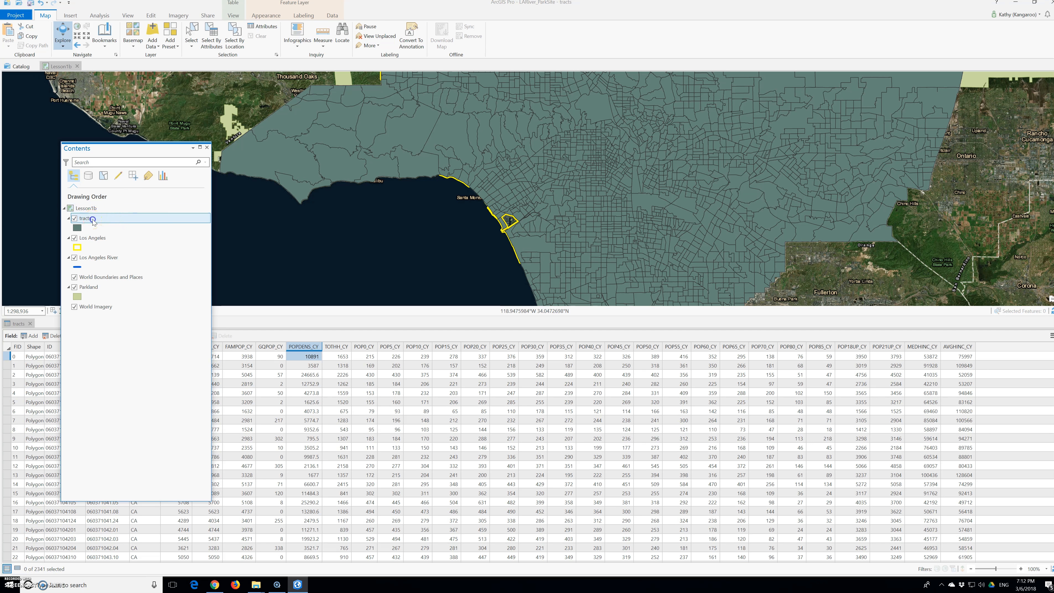
pyautogui.click(266, 15)
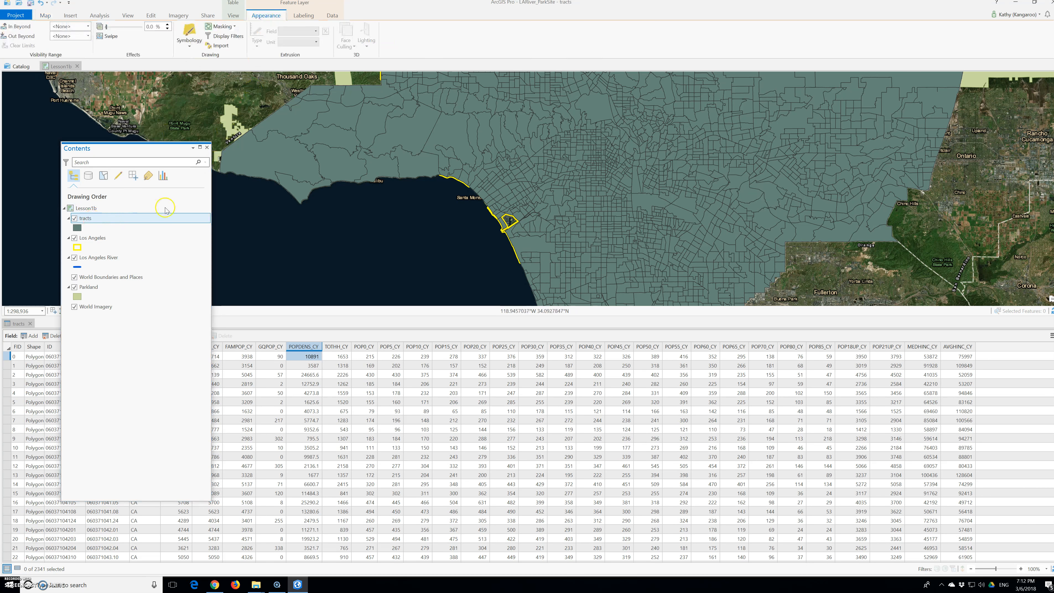
pyautogui.click(129, 99)
pyautogui.click(186, 45)
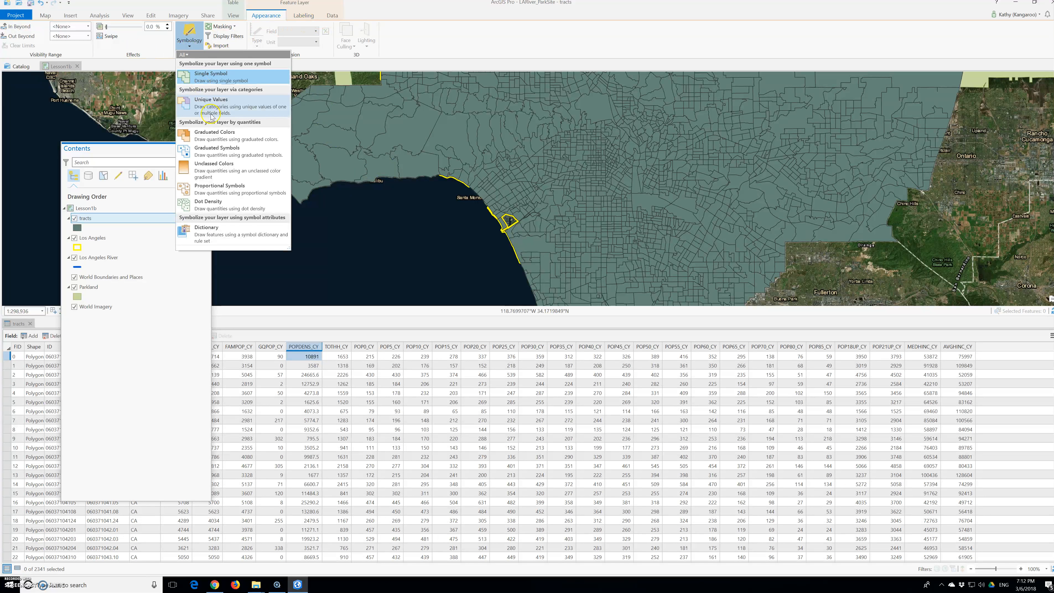
pyautogui.click(223, 141)
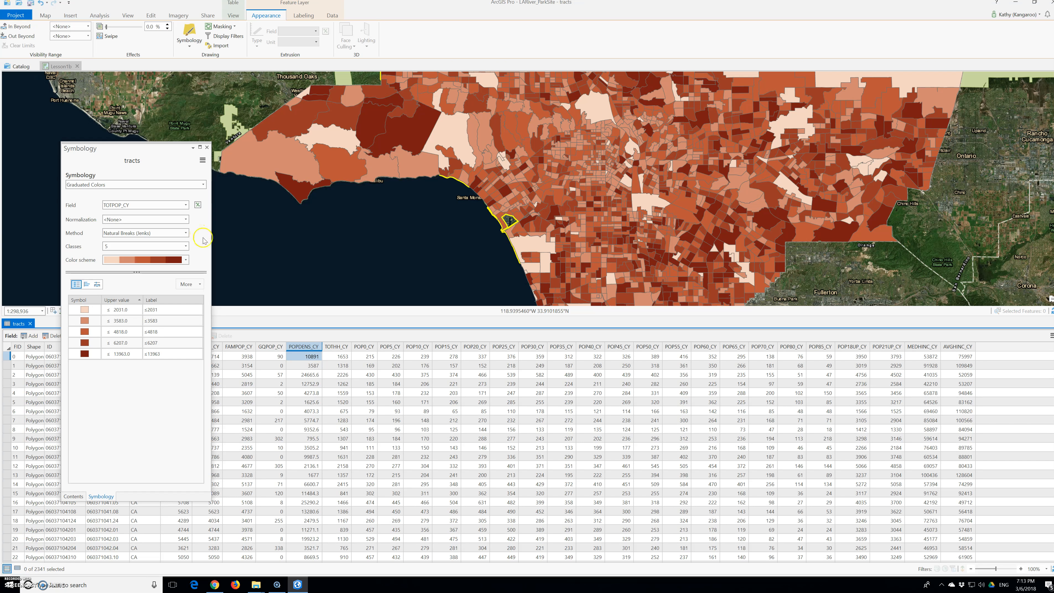
pyautogui.click(185, 205)
pyautogui.click(154, 249)
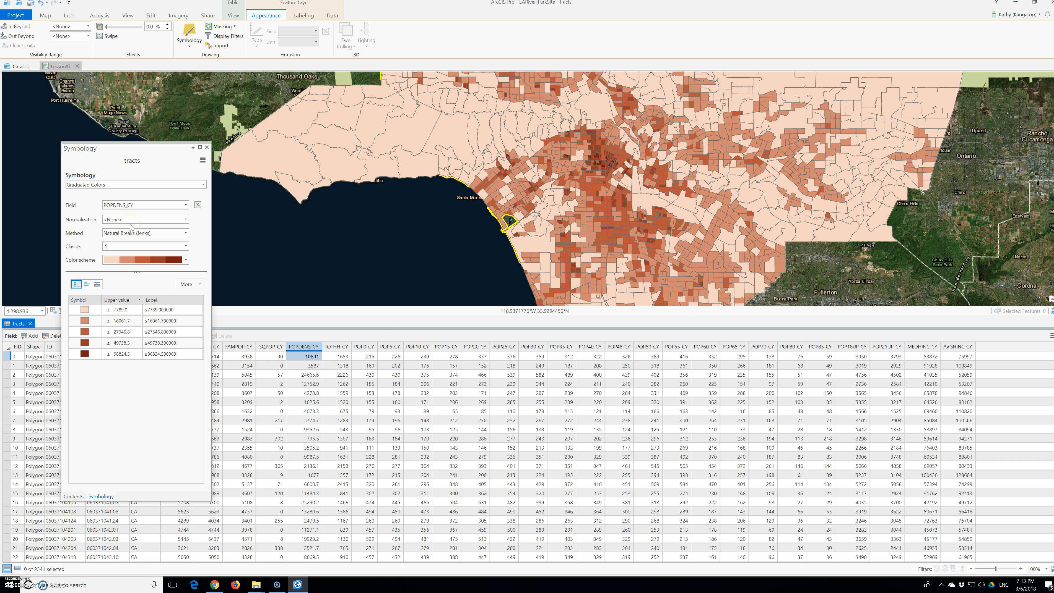
# Step: Show the color scheme names and apply the Yellow to Red scheme to the tracts
pyautogui.click(185, 261)
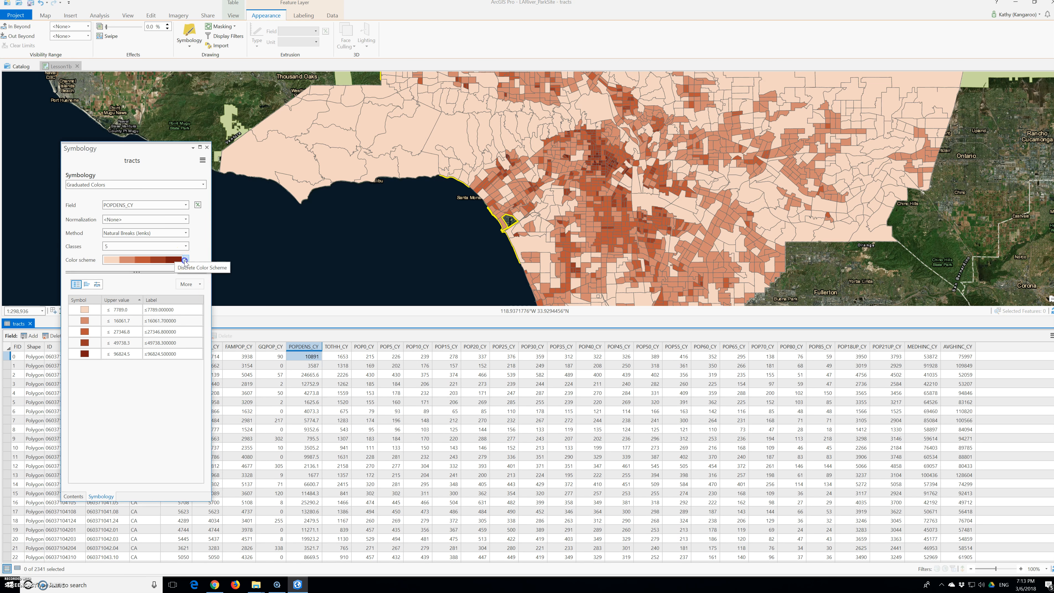
pyautogui.click(107, 447)
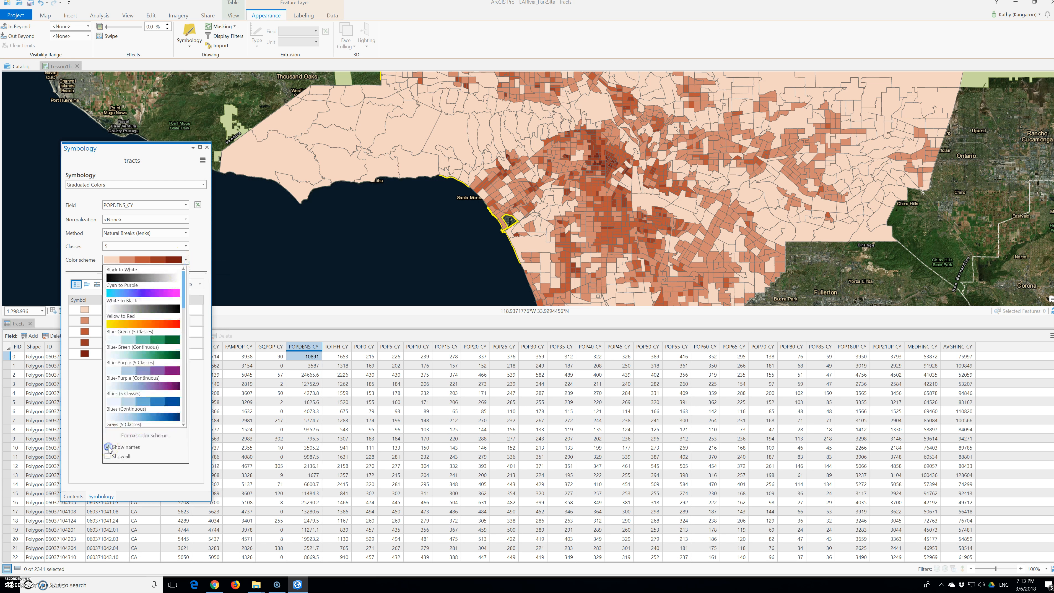
pyautogui.click(115, 323)
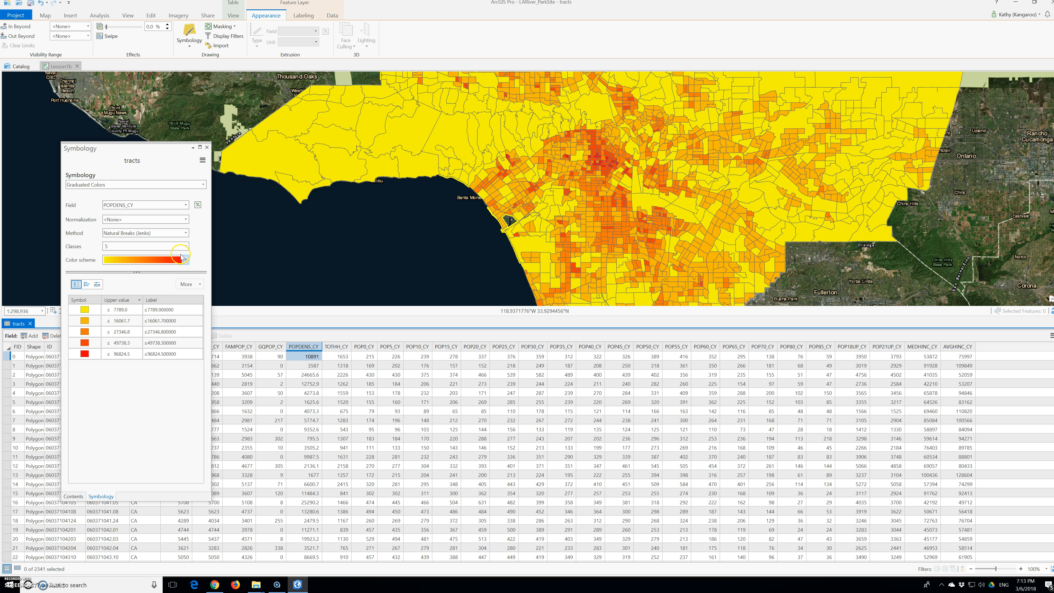
# Step: Turn on the display of all available color schemes, keep the current scheme and close the Symbology pane
pyautogui.click(185, 260)
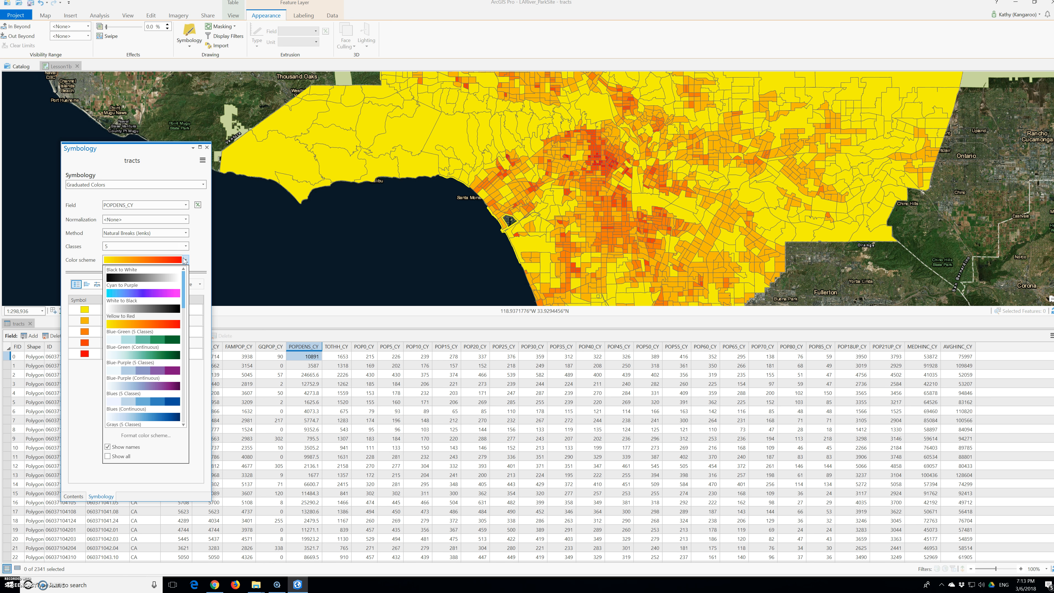
pyautogui.click(108, 457)
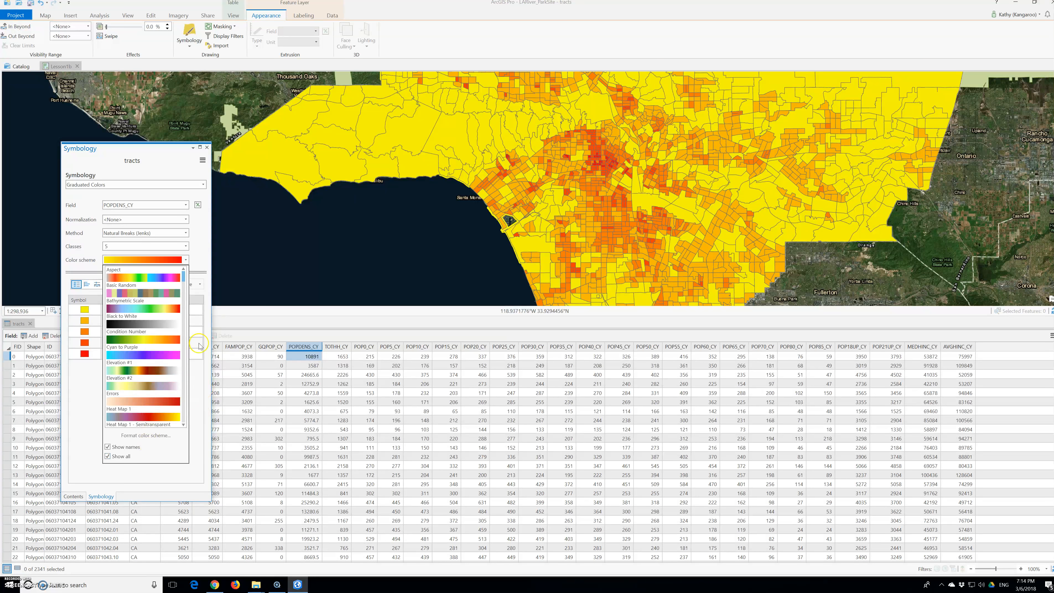
pyautogui.click(192, 219)
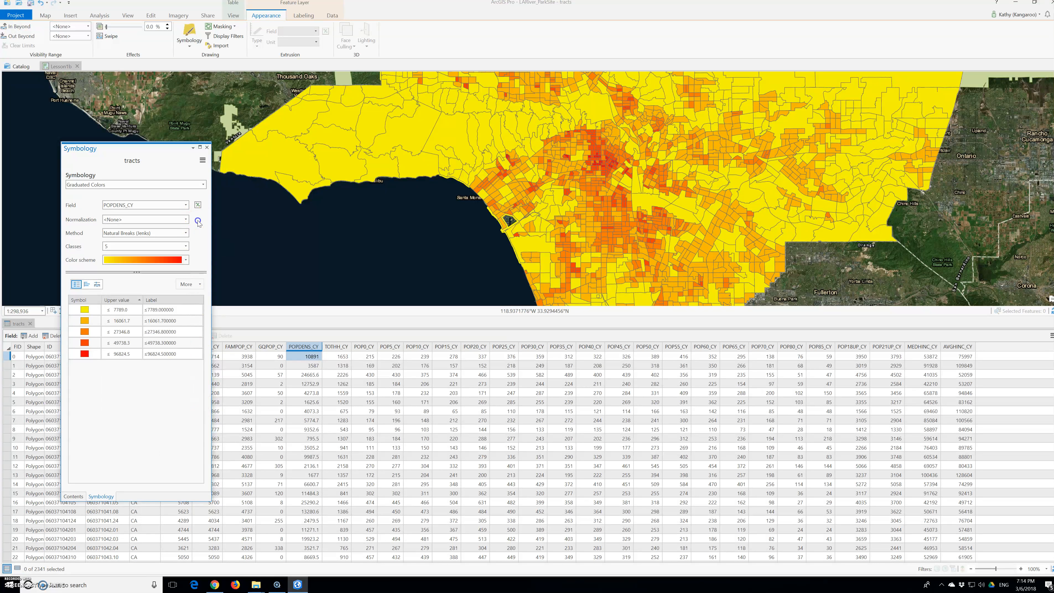
pyautogui.click(206, 147)
# Step: Sort the tracts attribute table by POPDENS_CY in descending order
pyautogui.rightClick(300, 349)
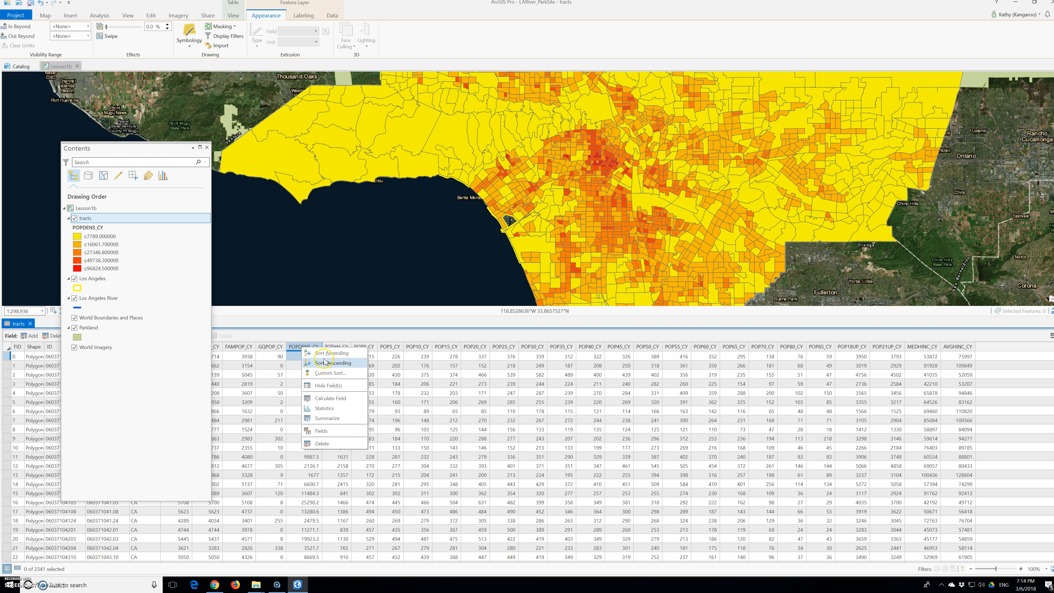
pyautogui.click(324, 361)
pyautogui.rightClick(303, 349)
pyautogui.click(311, 364)
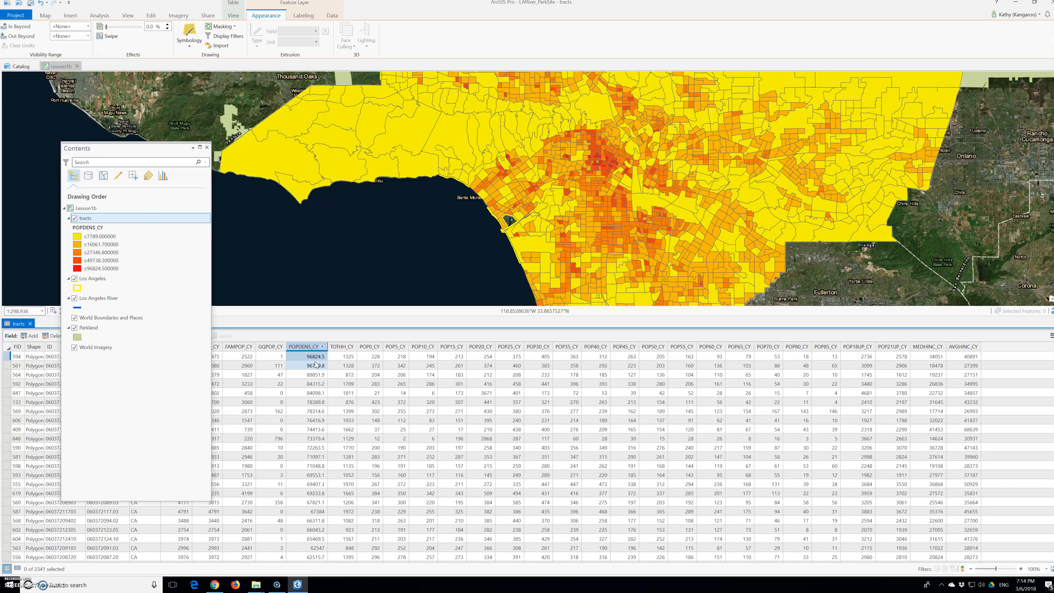
pyautogui.rightClick(306, 349)
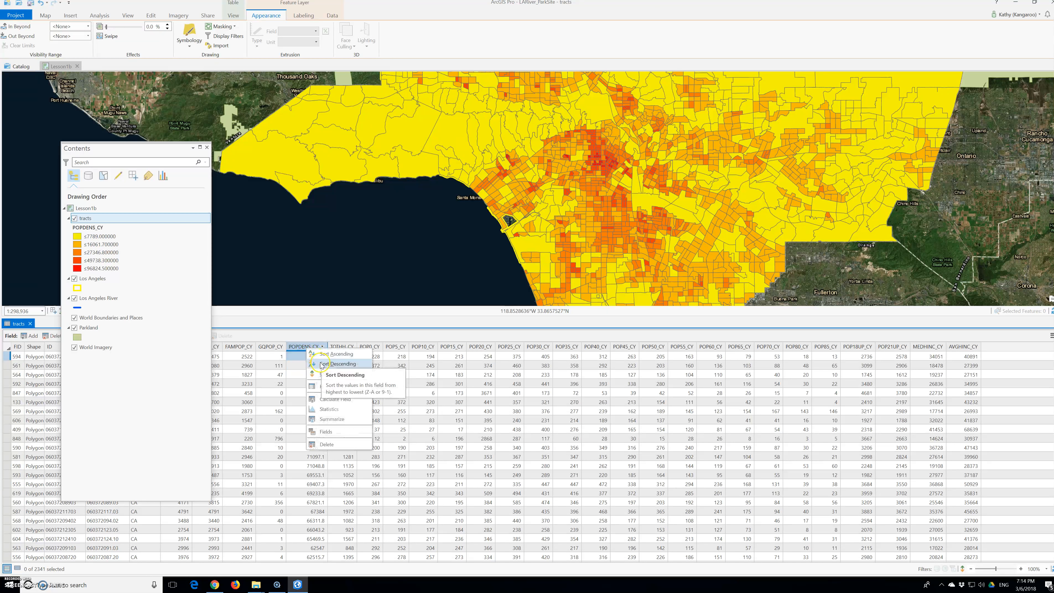
pyautogui.click(321, 365)
# Step: Sort the tracts table by POPDENS_CY in ascending order, and return it to descending order
pyautogui.rightClick(305, 348)
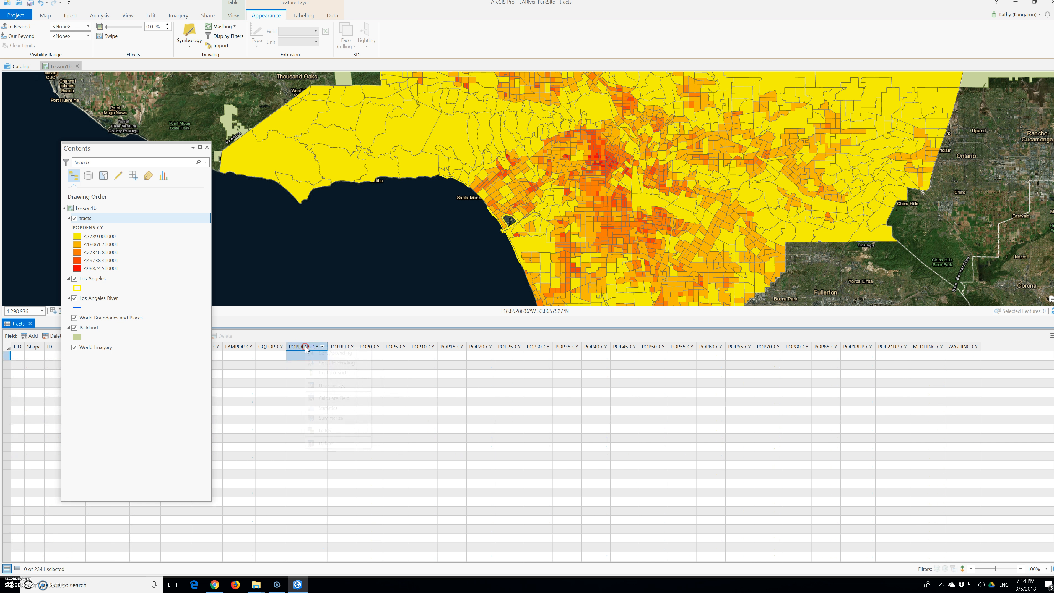
pyautogui.rightClick(297, 347)
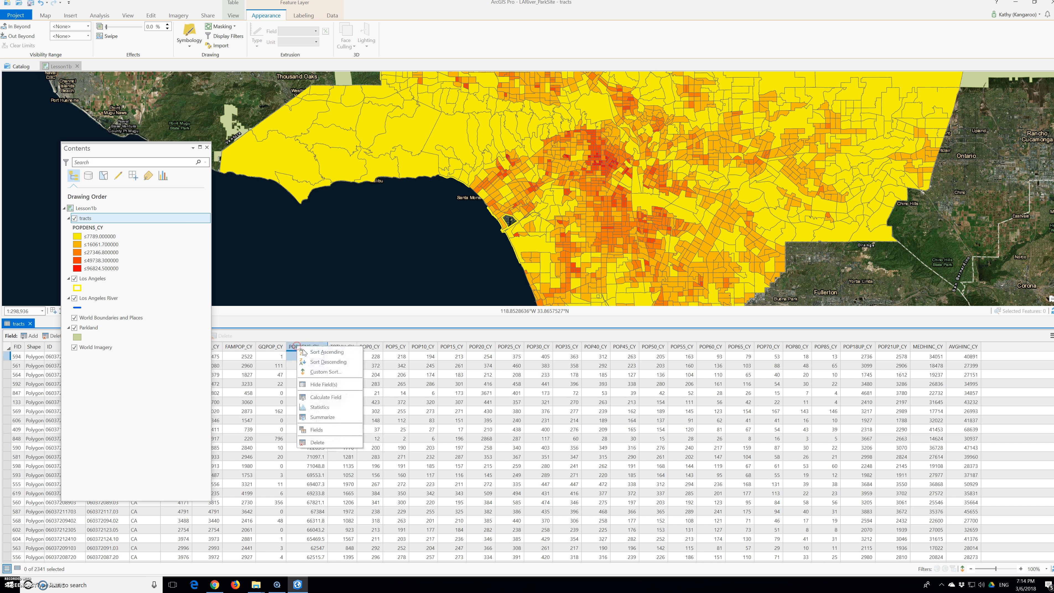
pyautogui.click(307, 352)
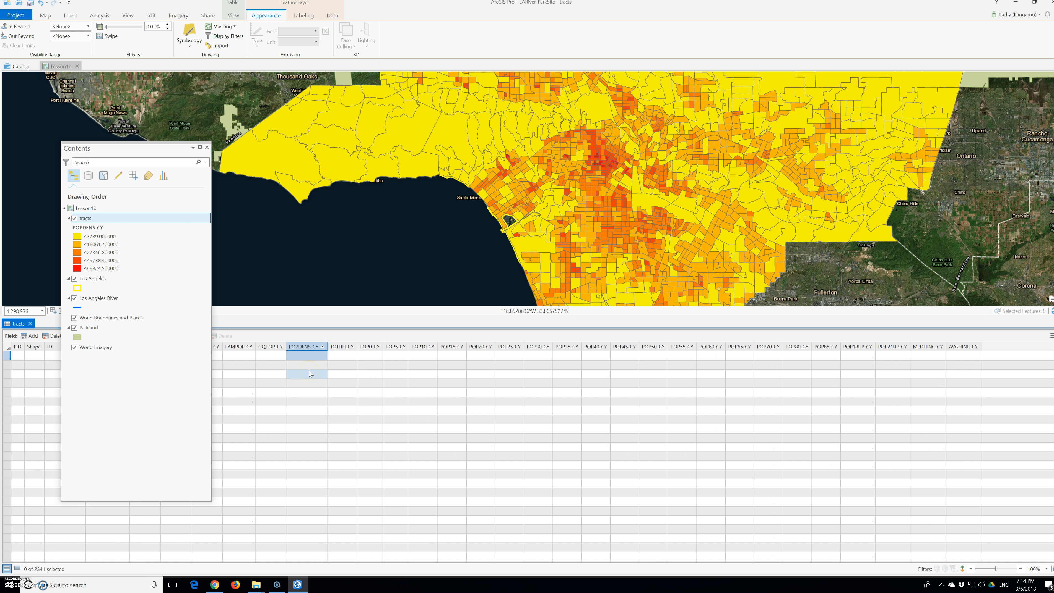
pyautogui.rightClick(302, 349)
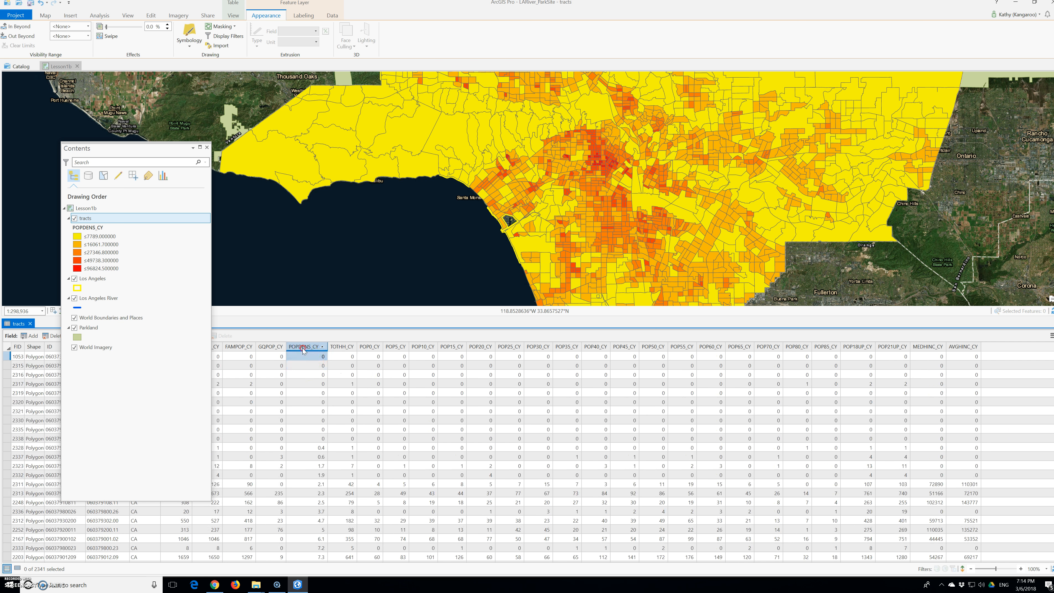
pyautogui.click(313, 364)
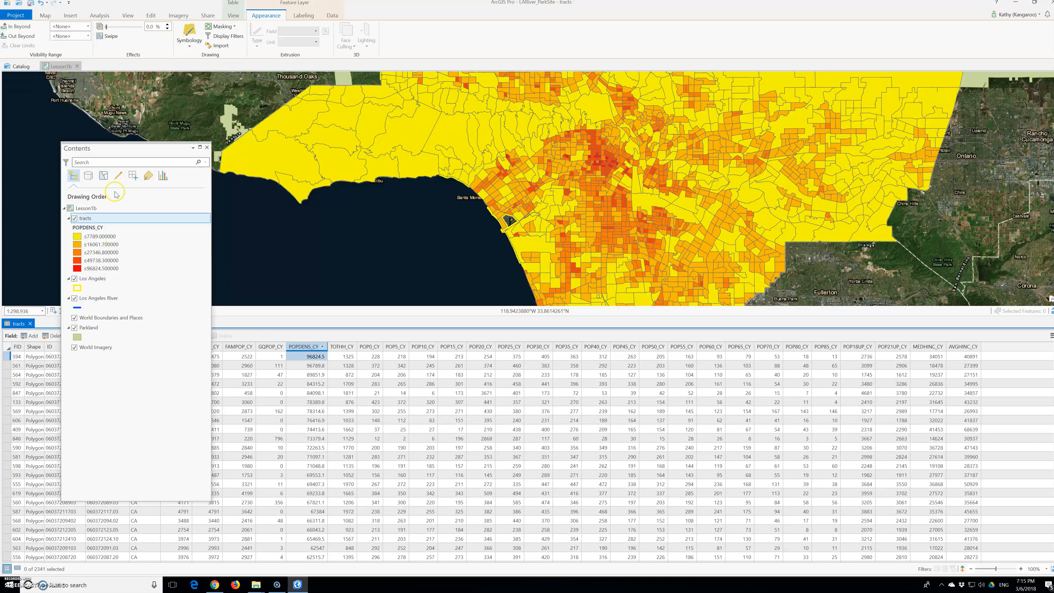
# Step: Reclassify the tracts' graduated colors into 3 classes using the Quantile method
pyautogui.click(184, 40)
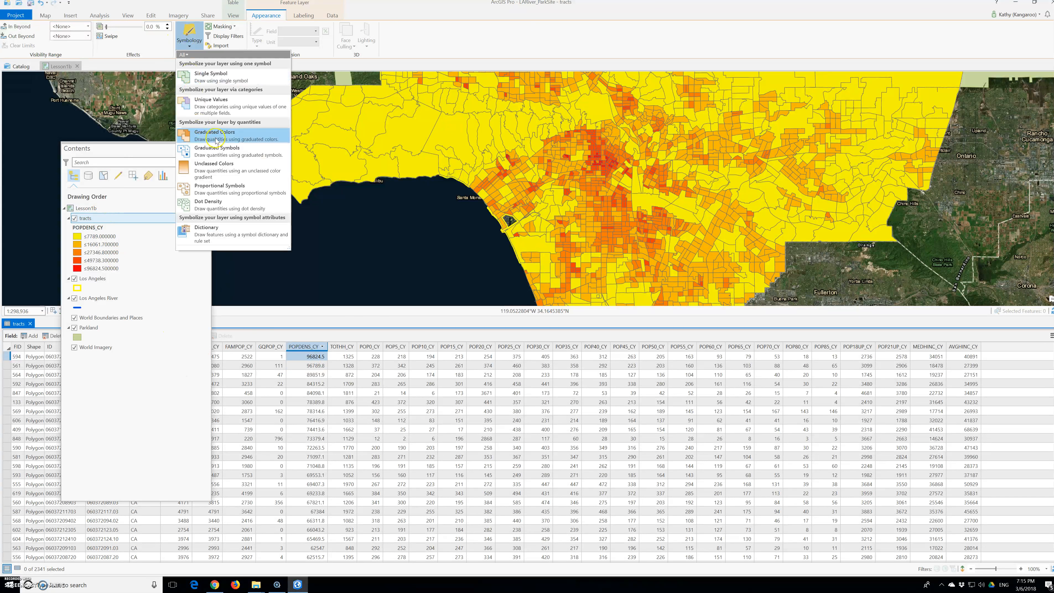
pyautogui.click(203, 135)
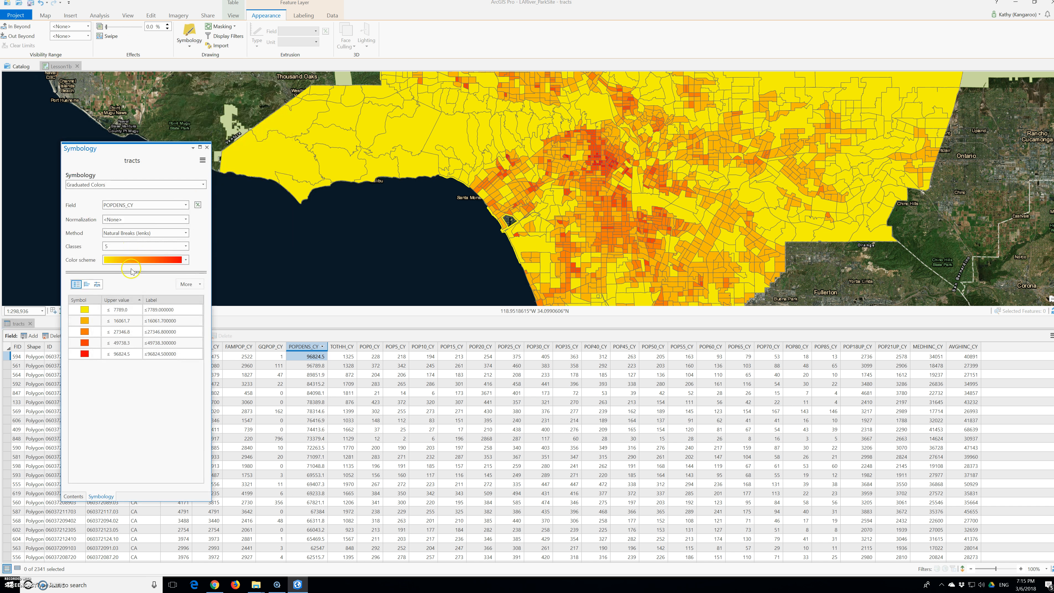
pyautogui.click(185, 247)
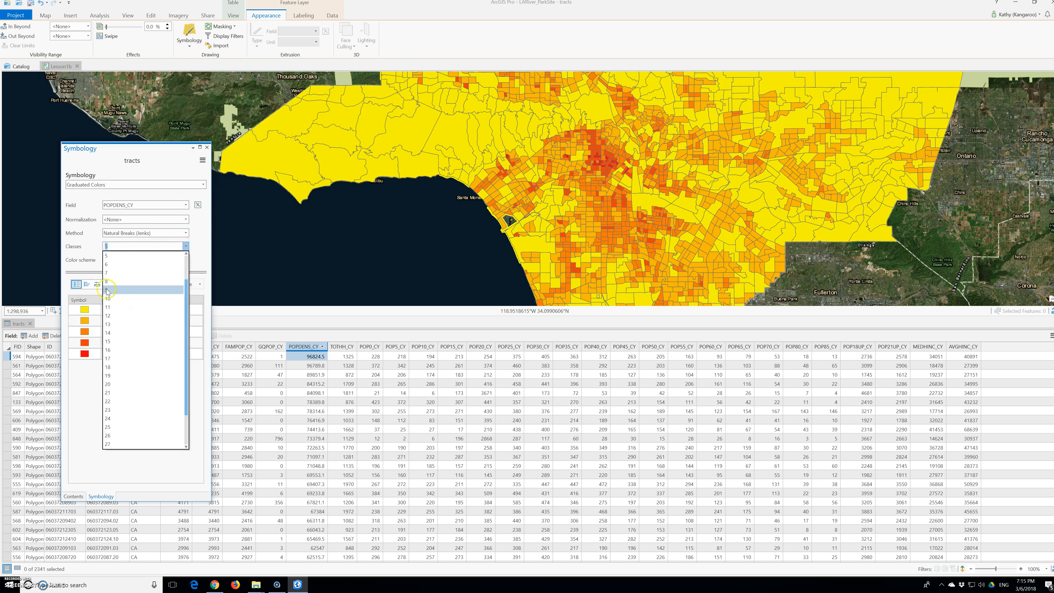
pyautogui.click(114, 274)
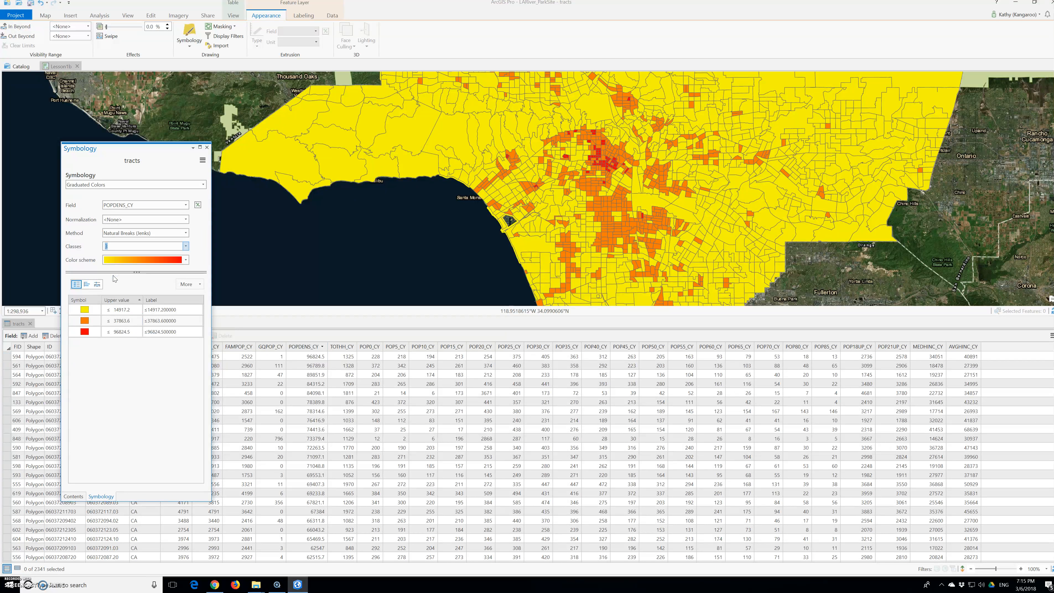
pyautogui.click(132, 312)
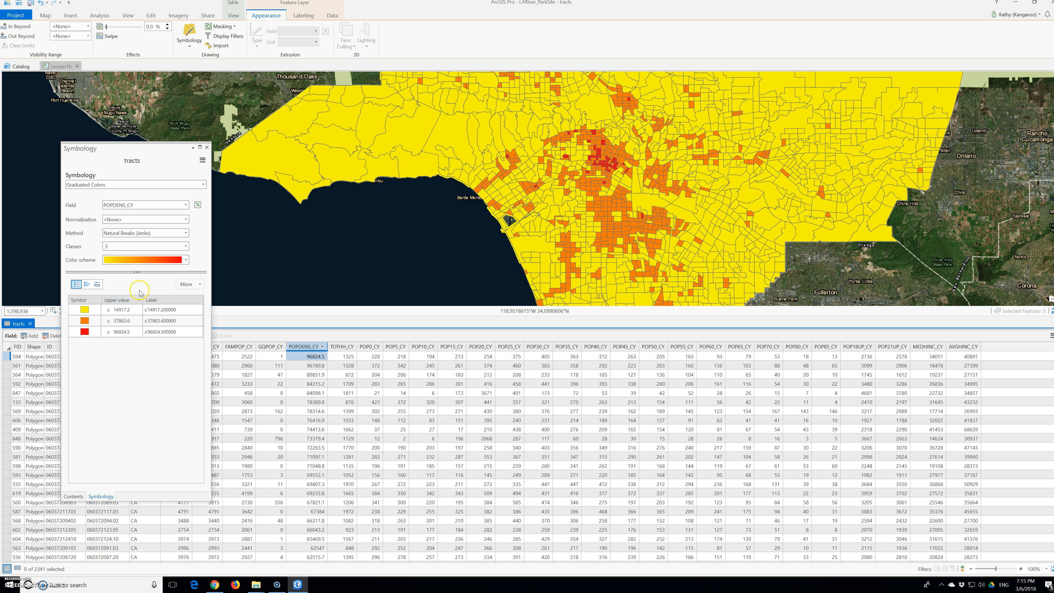
pyautogui.click(155, 235)
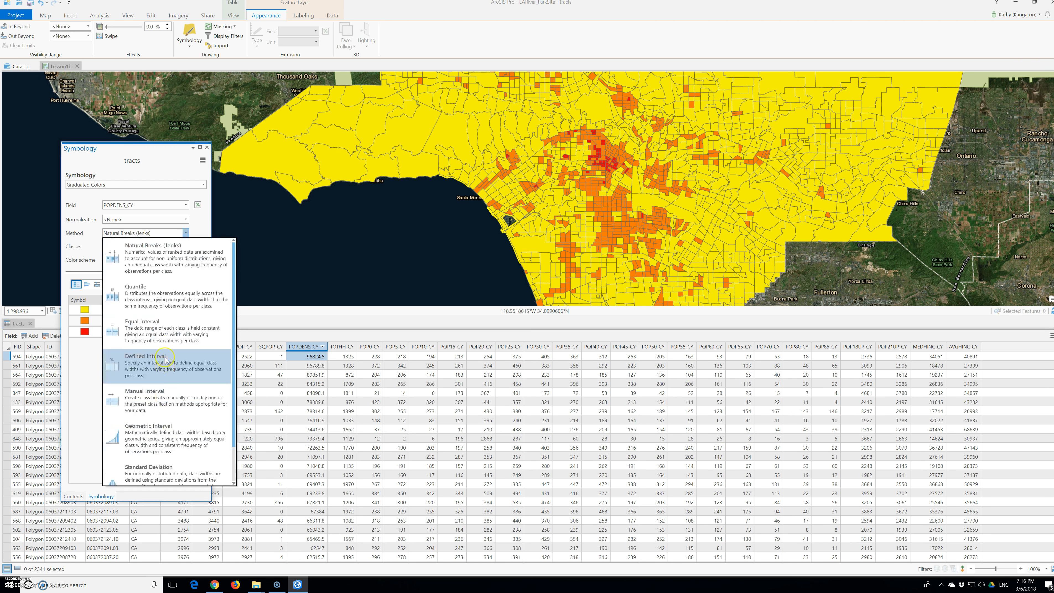
pyautogui.click(144, 288)
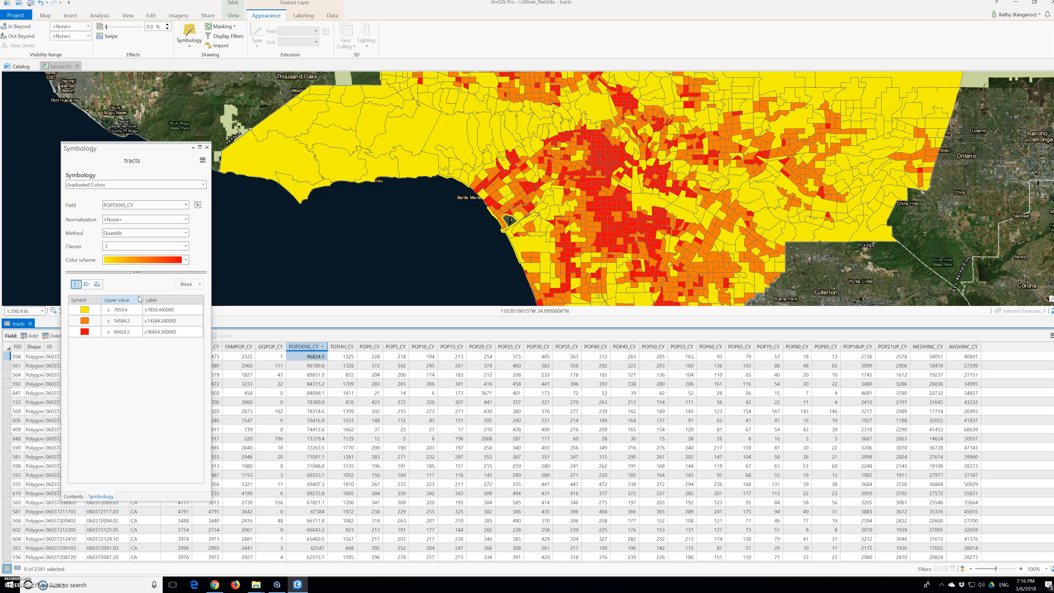
# Step: Set the upper values of the tracts' first two population density classes to 8000 and 16000
pyautogui.doubleClick(125, 311)
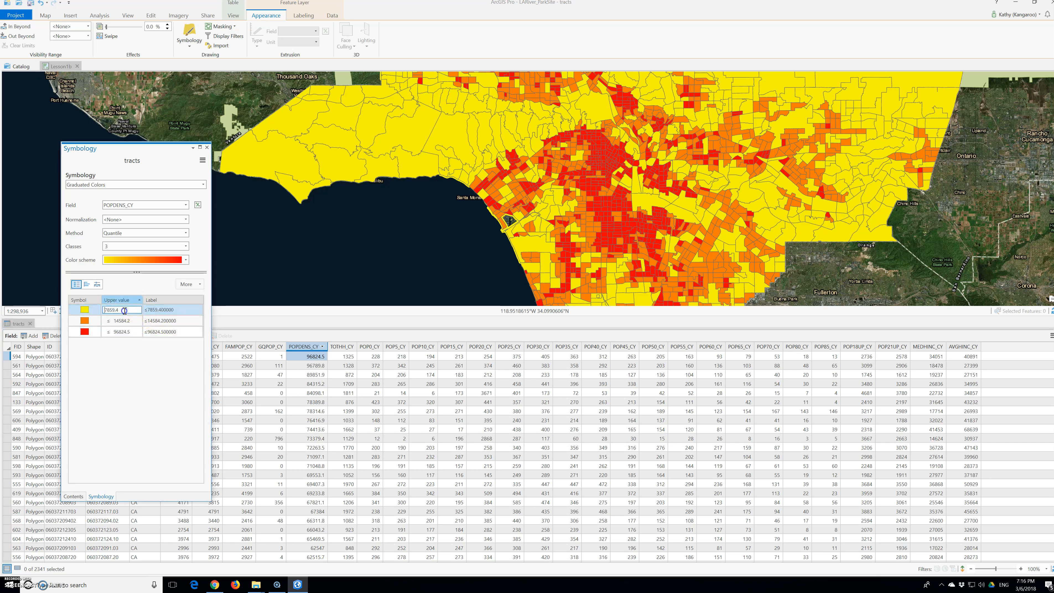
pyautogui.moveTo(125, 311); pyautogui.dragTo(88, 310)
pyautogui.write('8000')
pyautogui.click(125, 320)
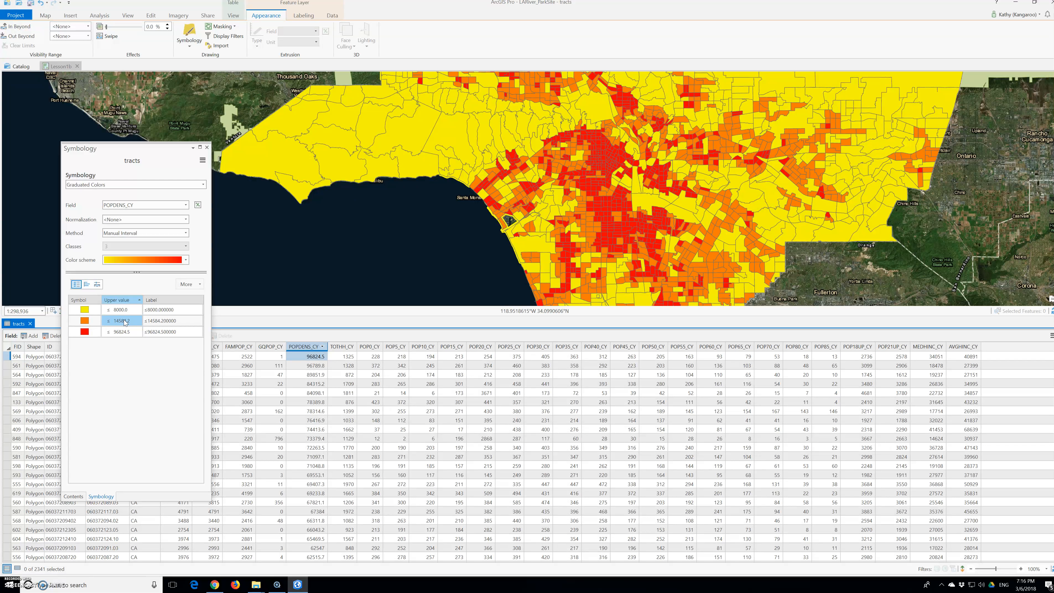
pyautogui.doubleClick(125, 323)
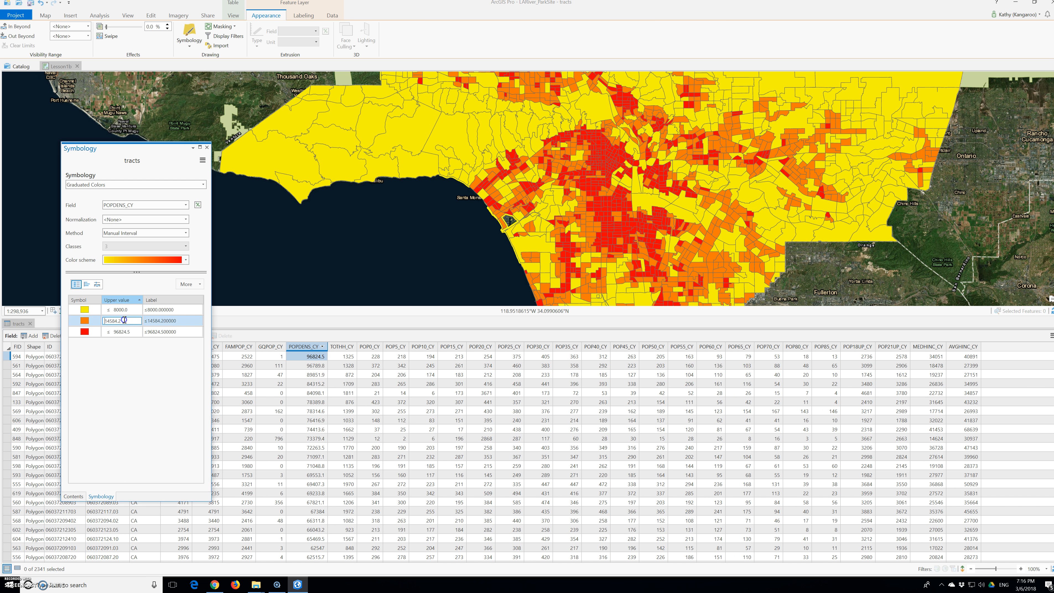
pyautogui.write('16')
pyautogui.press('Return')
pyautogui.click(126, 335)
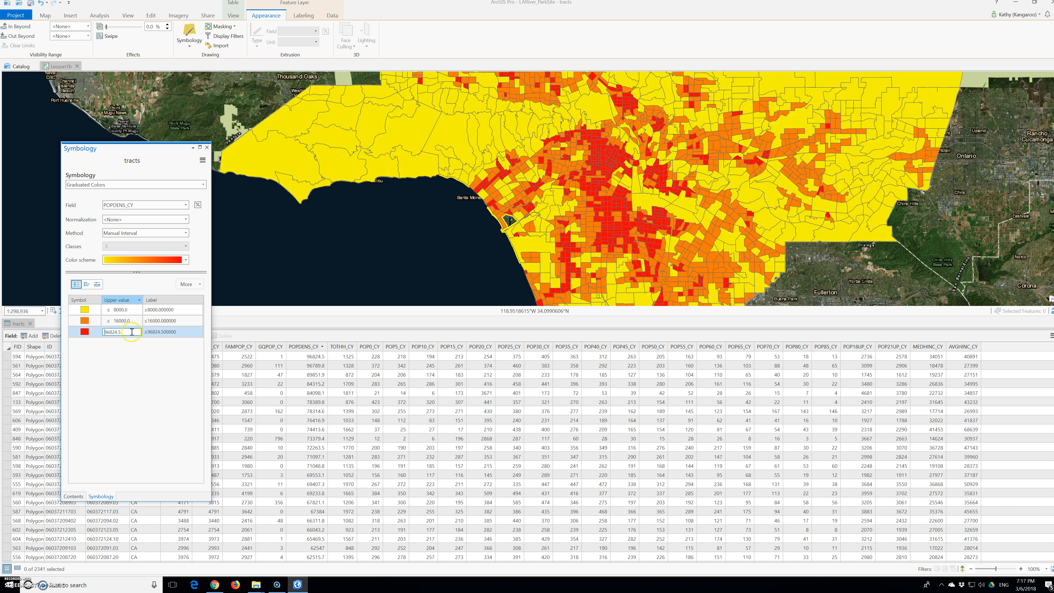
pyautogui.click(101, 334)
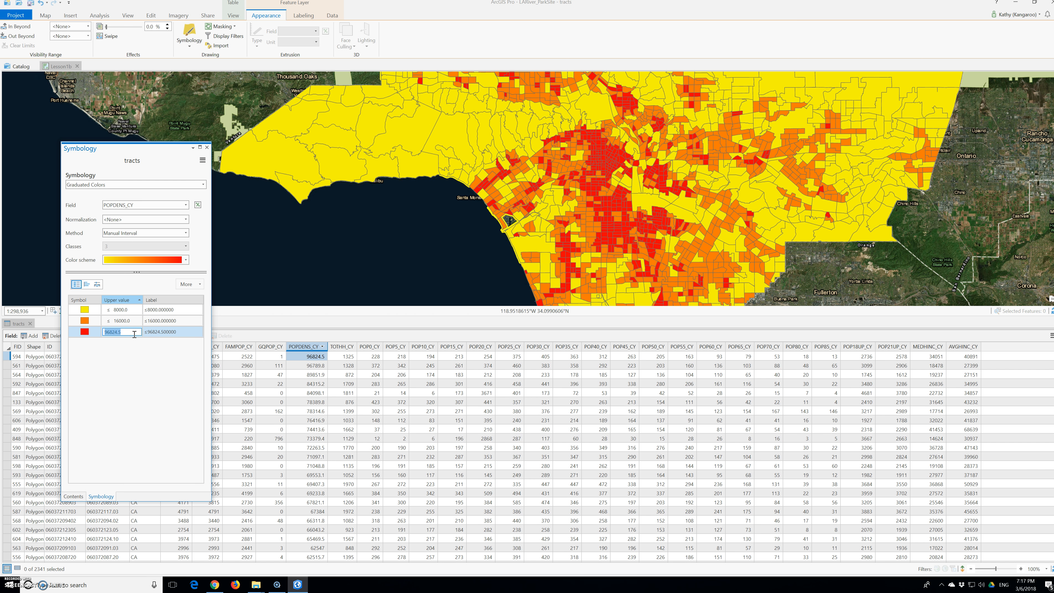
pyautogui.click(134, 334)
pyautogui.click(134, 341)
# Step: Examine the additional symbology options of the tracts layer, including its symbol layer drawing settings
pyautogui.click(202, 160)
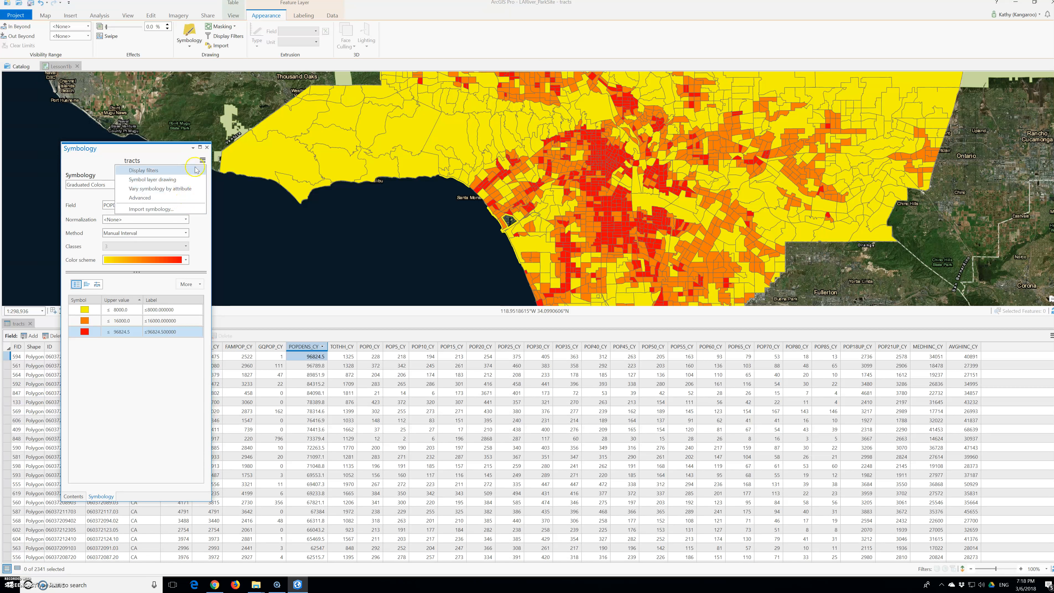
pyautogui.click(204, 161)
pyautogui.click(207, 147)
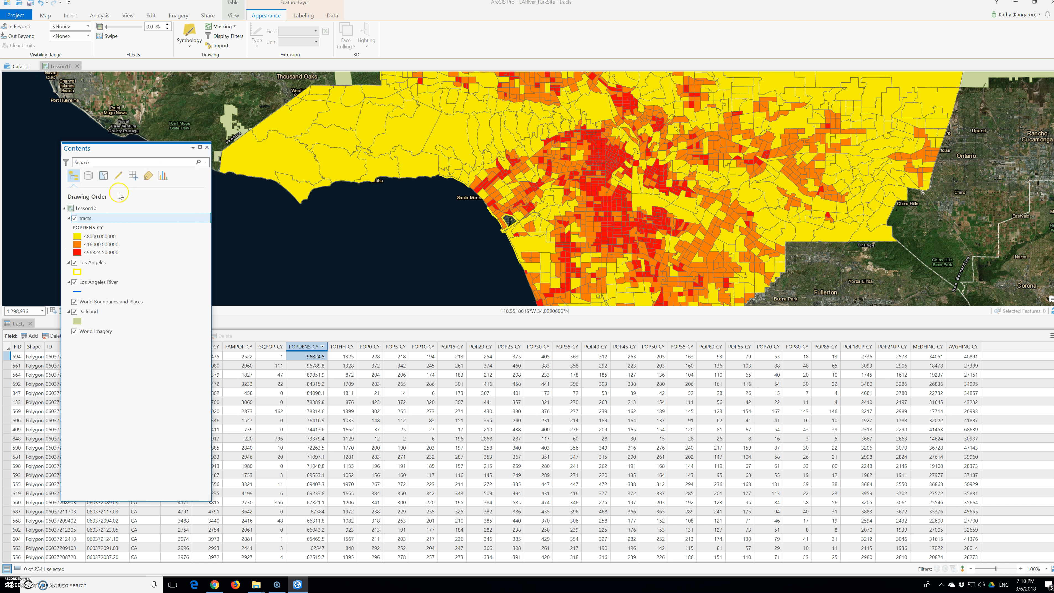
pyautogui.rightClick(104, 219)
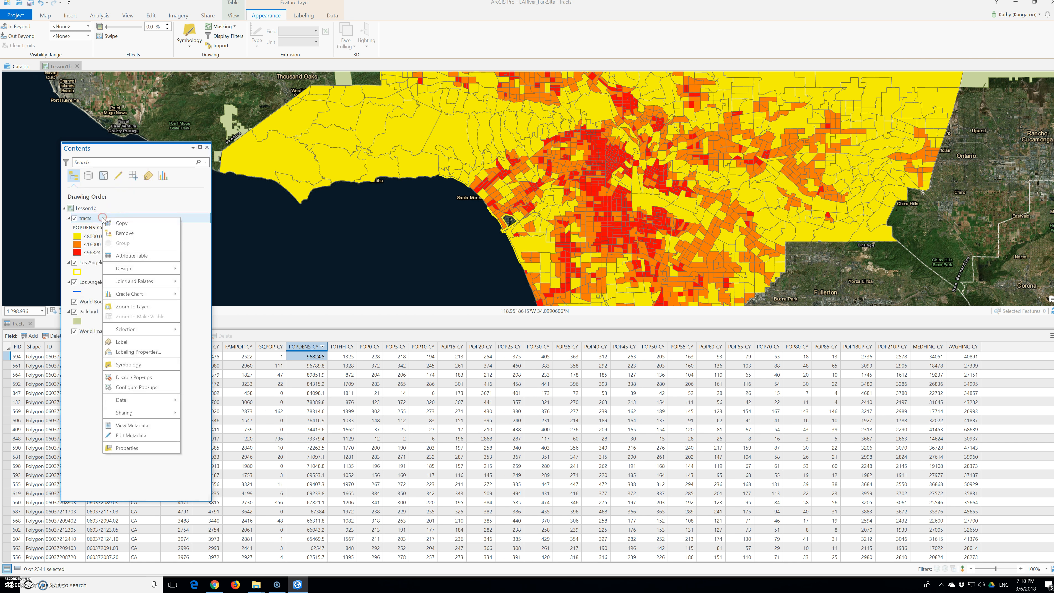
pyautogui.click(134, 367)
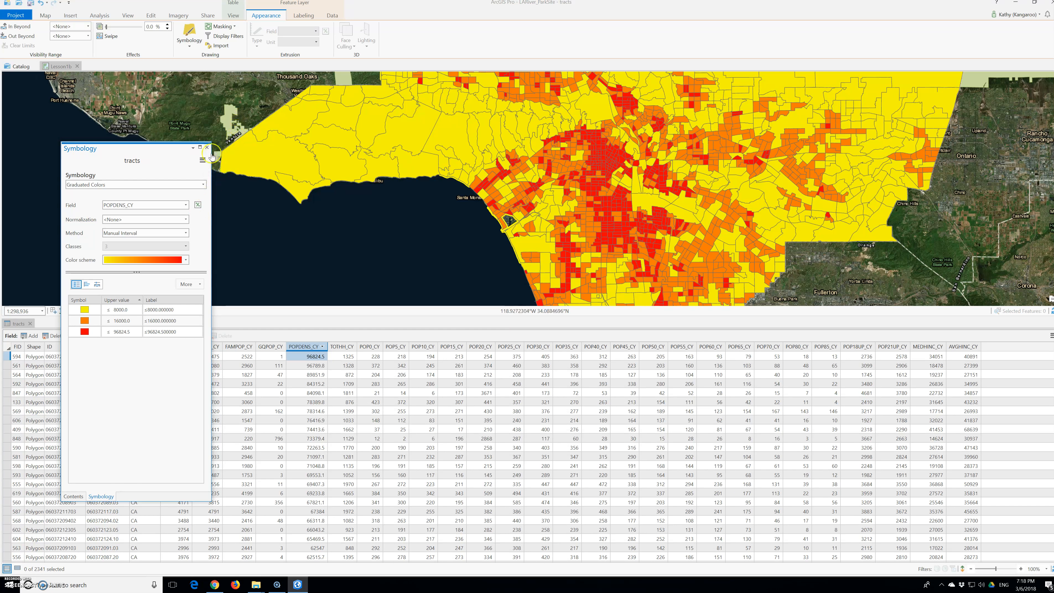
pyautogui.click(205, 159)
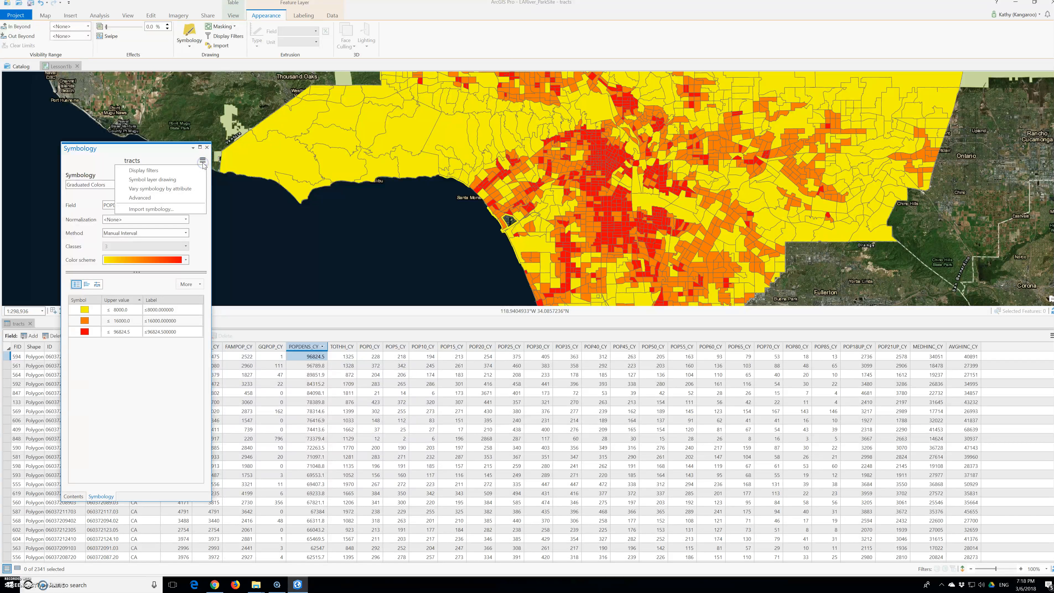
pyautogui.click(168, 212)
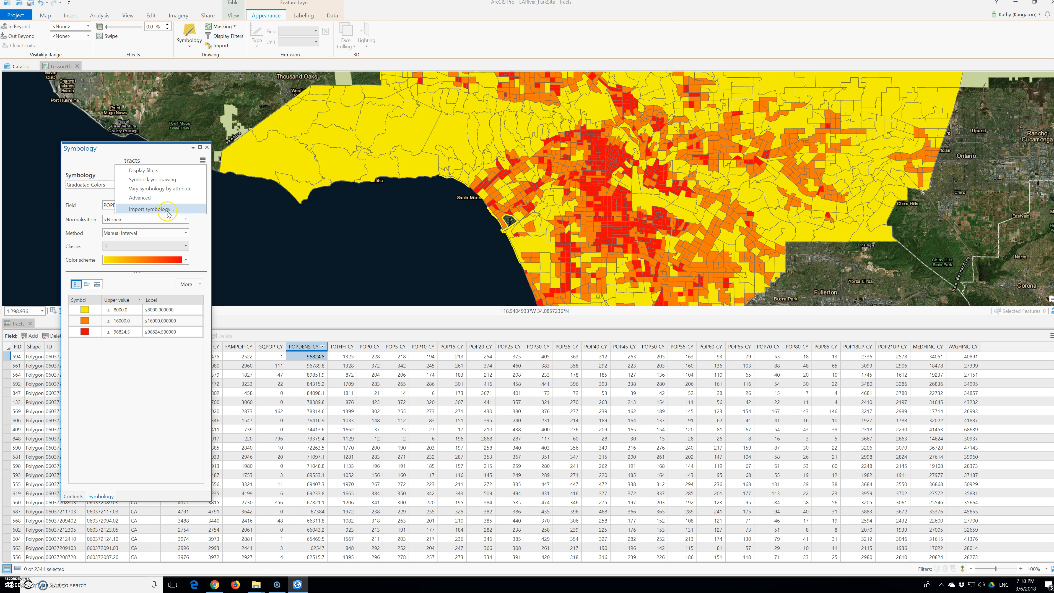
pyautogui.click(177, 183)
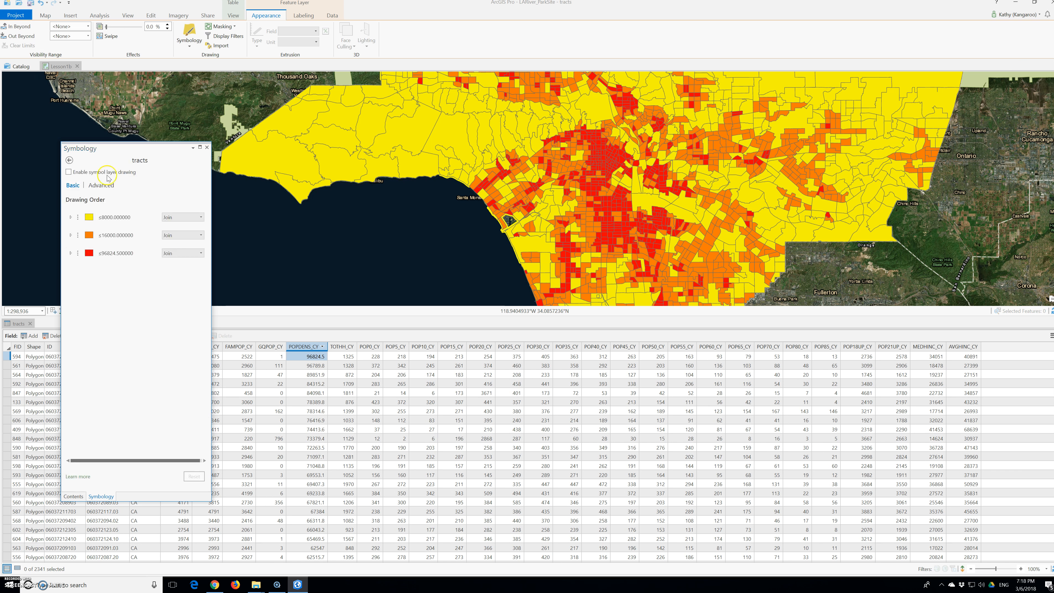
pyautogui.click(78, 163)
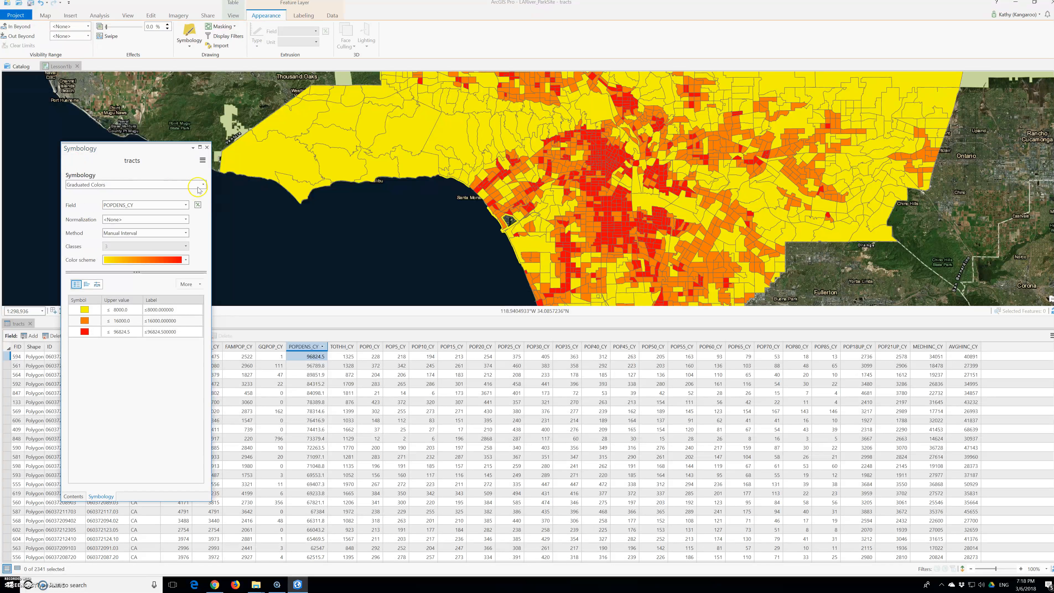
pyautogui.click(204, 160)
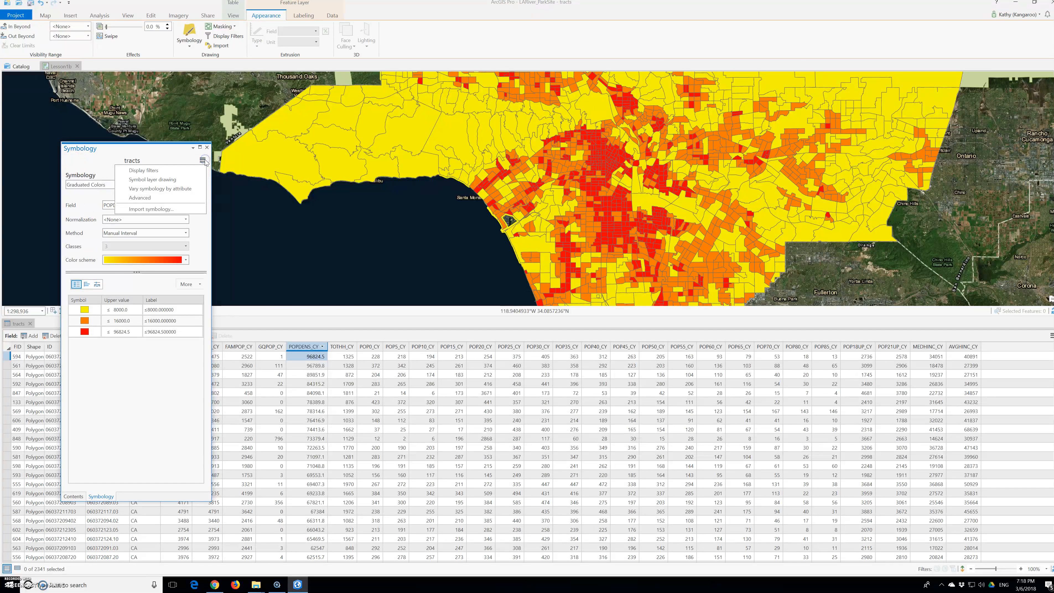
pyautogui.click(173, 172)
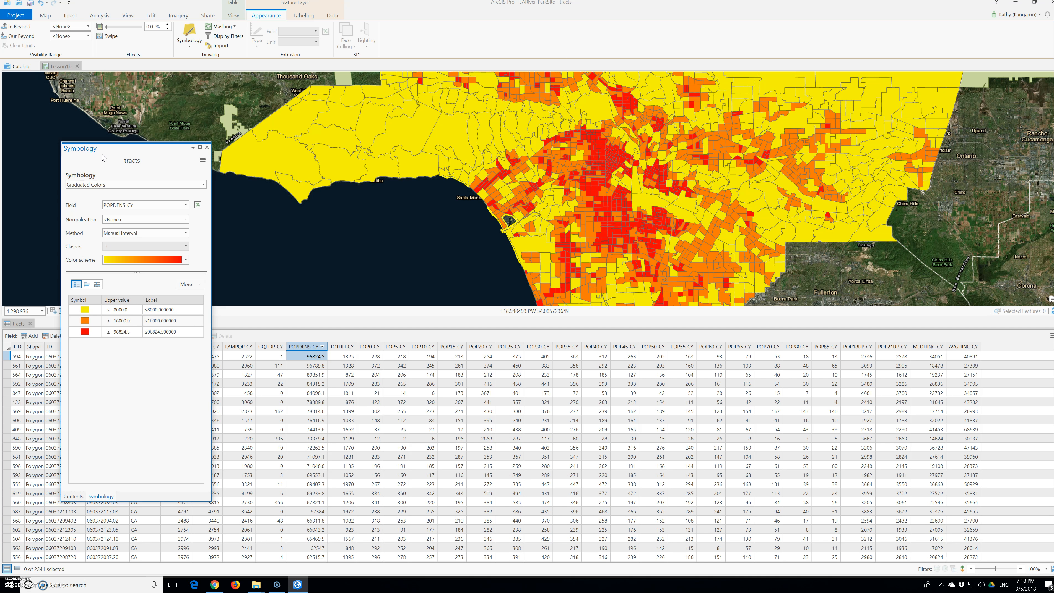
# Step: Format all tracts class symbols with no outline color, apply the change and return to the main symbology settings
pyautogui.click(195, 286)
pyautogui.moveTo(218, 336)
pyautogui.click(280, 350)
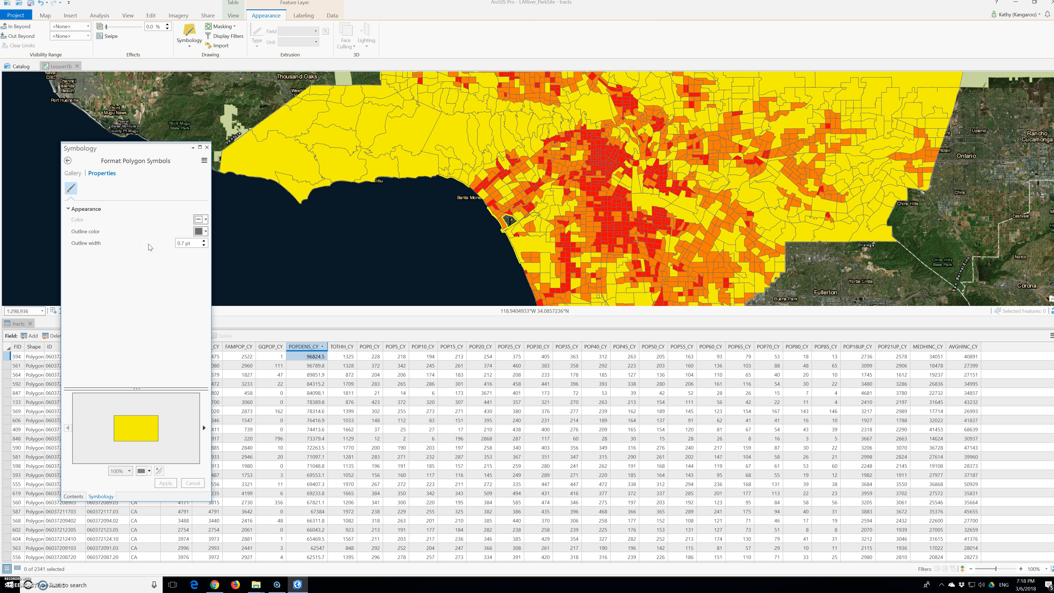
pyautogui.click(113, 173)
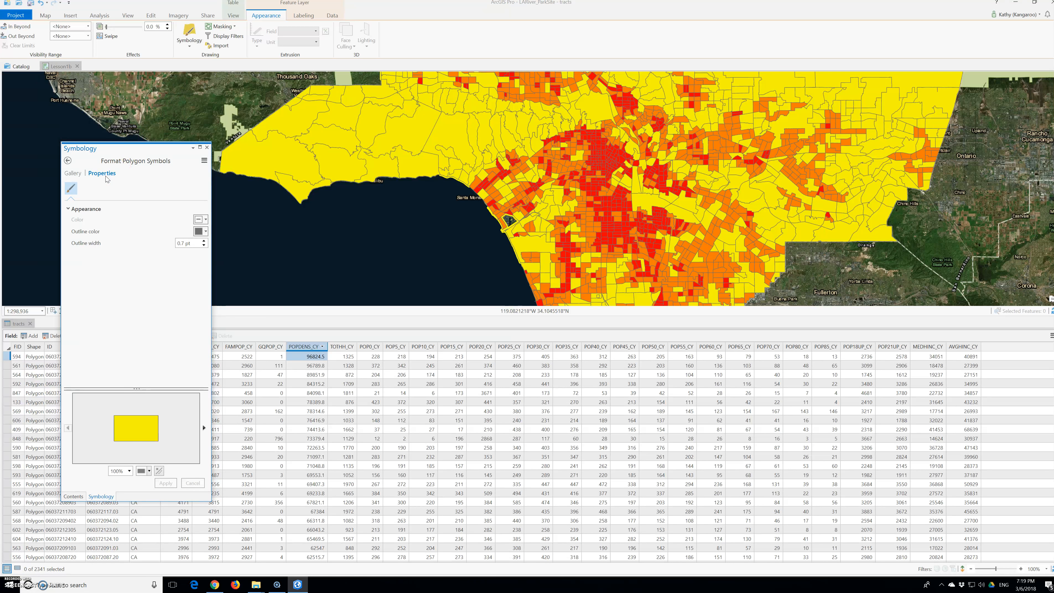
pyautogui.click(206, 233)
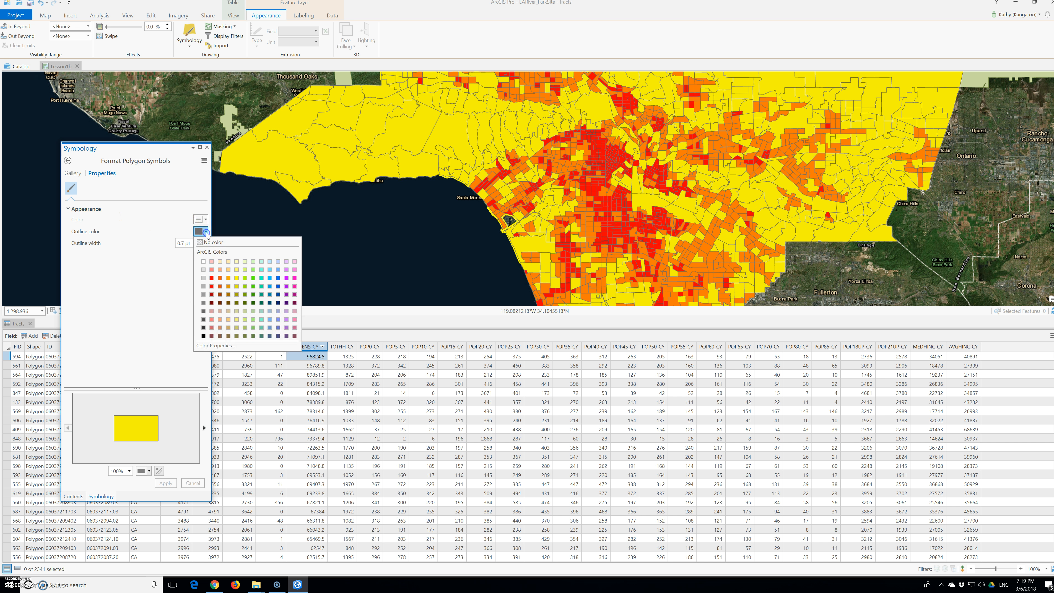
pyautogui.click(213, 245)
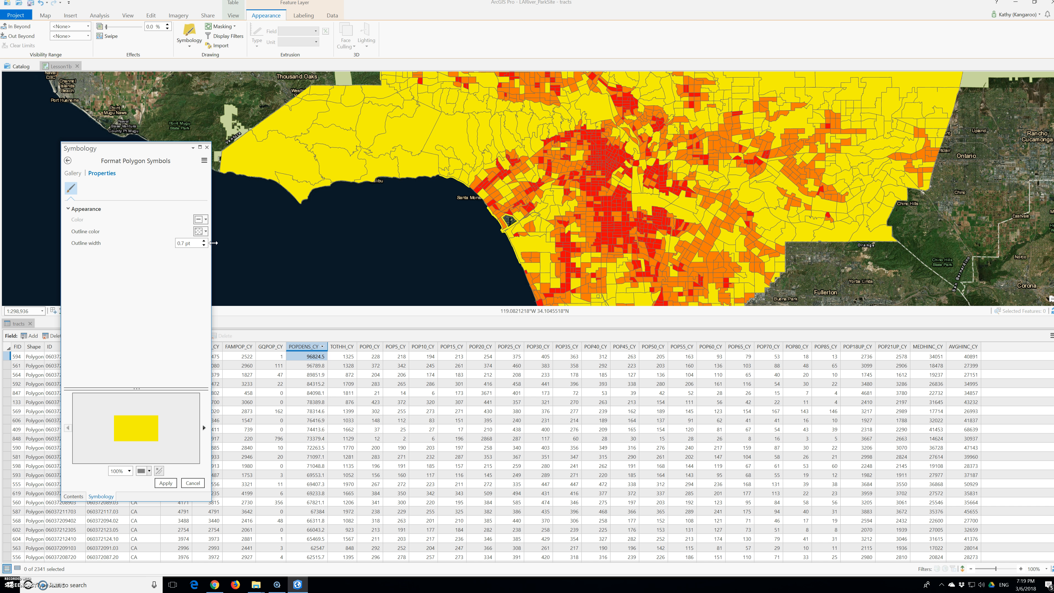
pyautogui.click(165, 484)
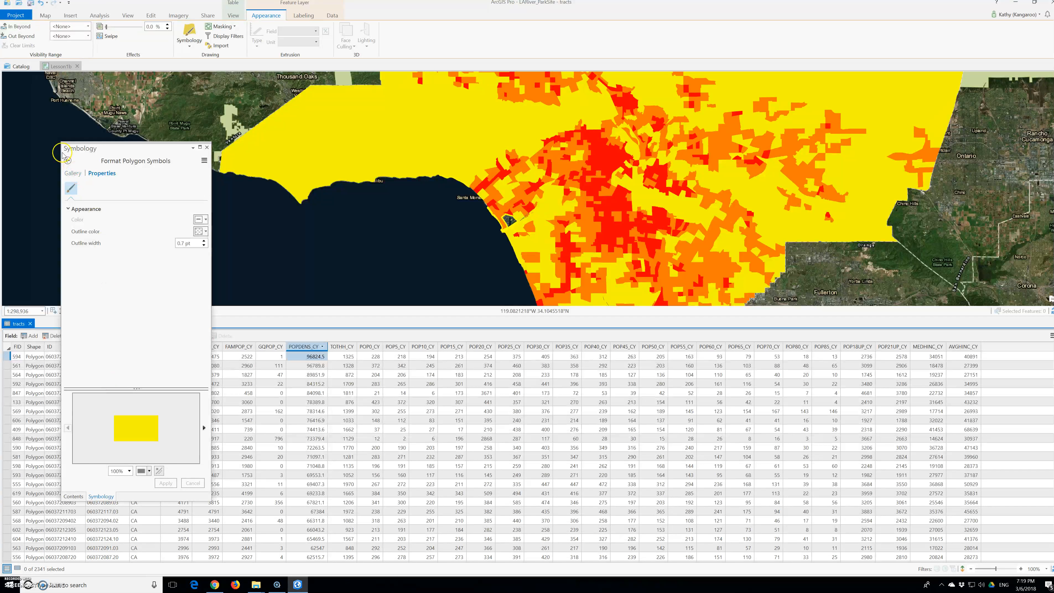
pyautogui.click(67, 160)
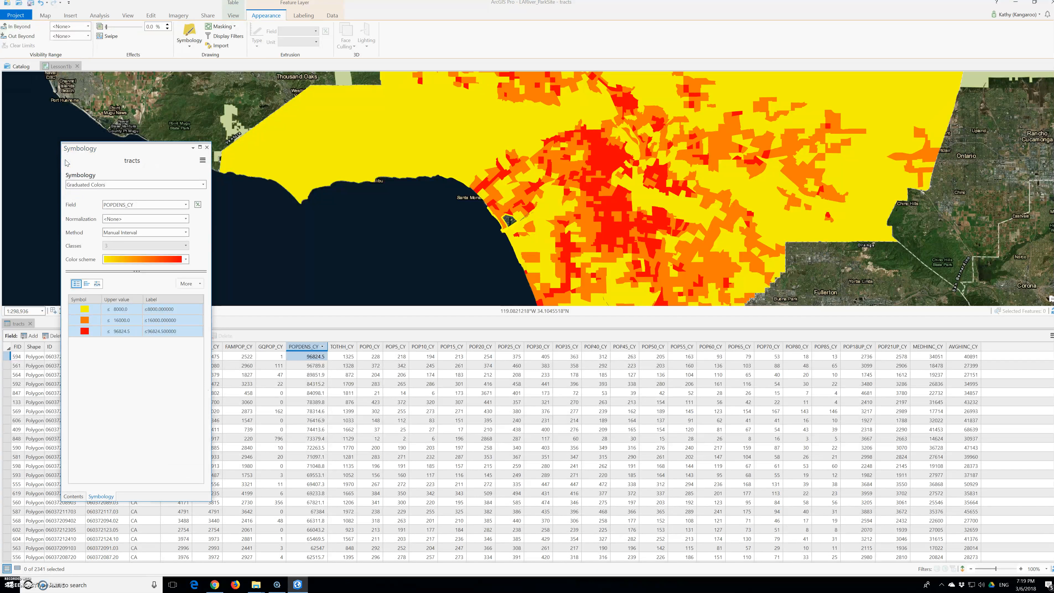
# Step: Change the label of the lowest density class, up to 8000, to Low
pyautogui.click(65, 194)
pyautogui.click(165, 310)
pyautogui.moveTo(166, 309); pyautogui.dragTo(185, 310)
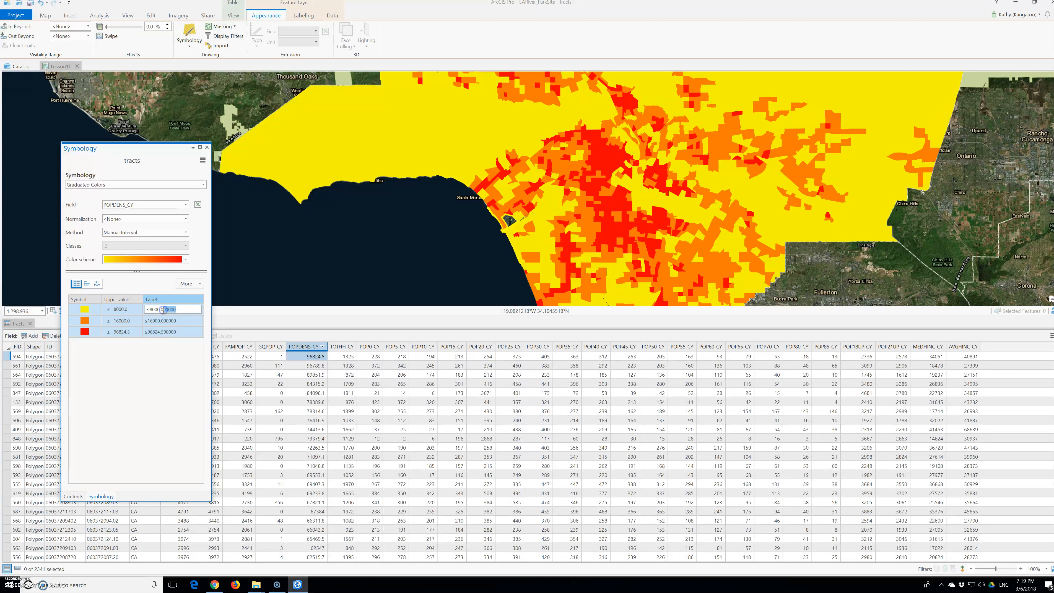
pyautogui.press('Delete')
pyautogui.press('BackSpace')
pyautogui.press('BackSpace')
pyautogui.press('BackSpace')
pyautogui.press('BackSpace')
pyautogui.write('Low')
pyautogui.press('Return')
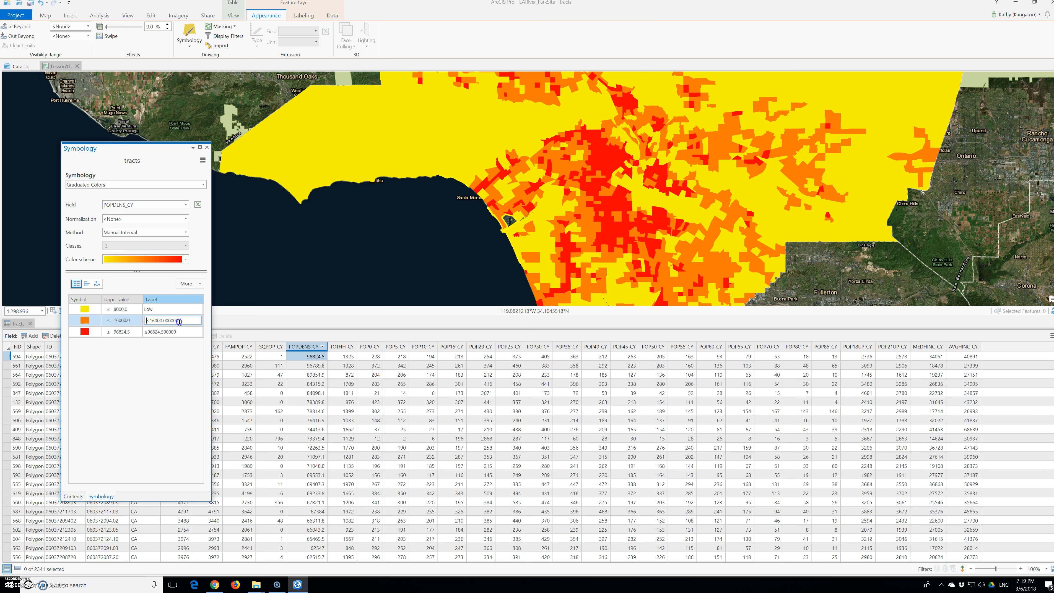
# Step: Label the middle density class Medium and the highest density class High
pyautogui.write('Medium')
pyautogui.click(170, 333)
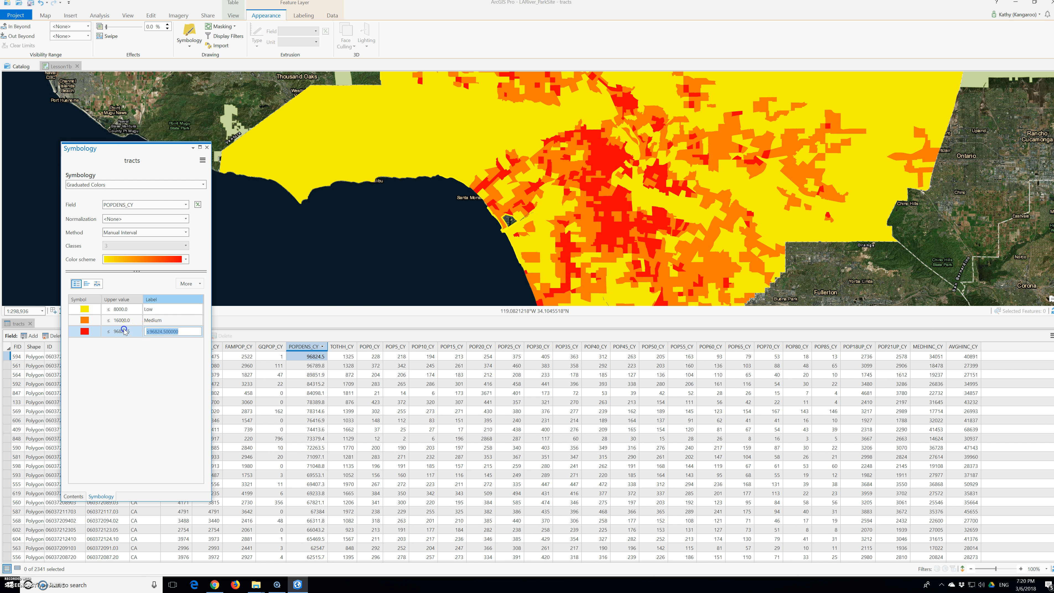
pyautogui.write('high')
pyautogui.write('High')
pyautogui.click(224, 493)
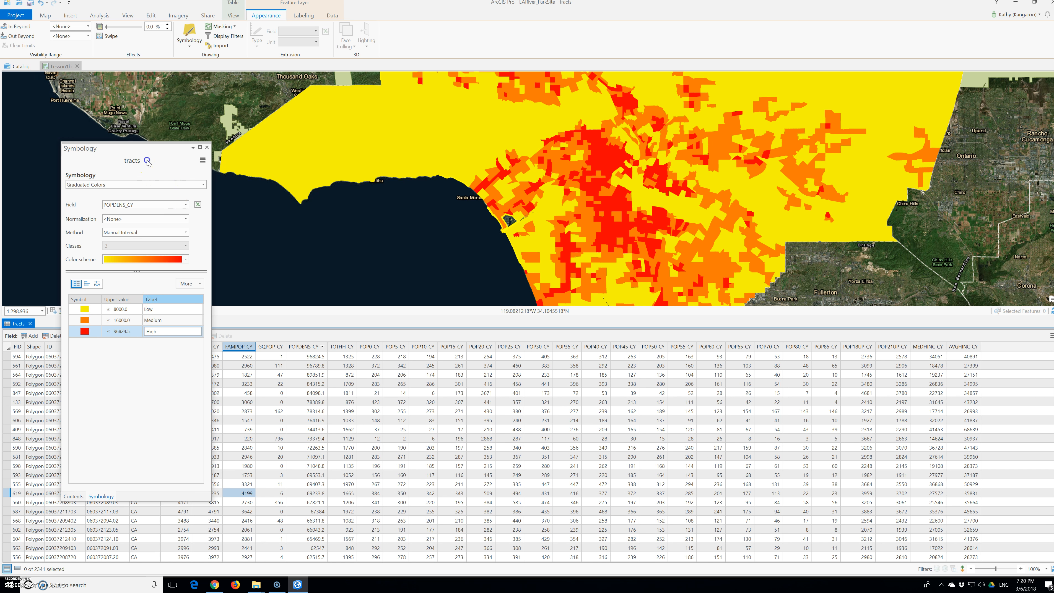
pyautogui.click(145, 311)
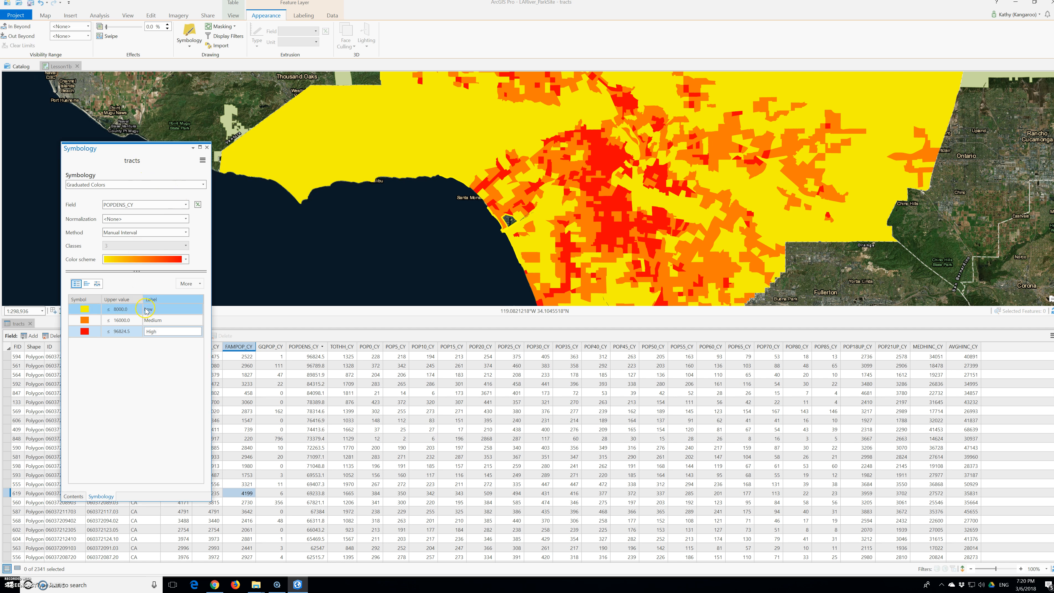
pyautogui.click(152, 321)
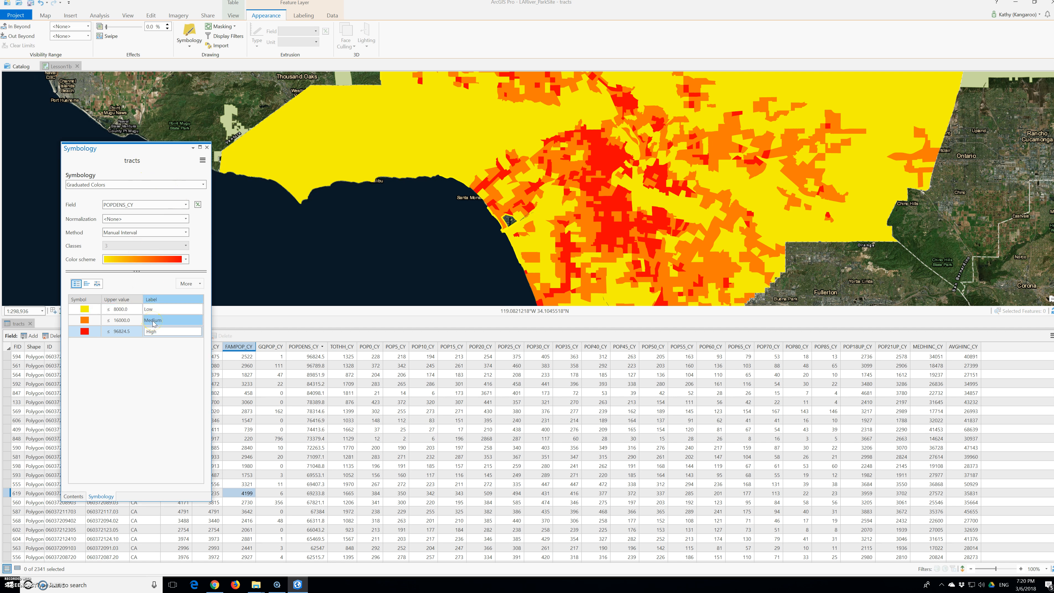
pyautogui.click(159, 322)
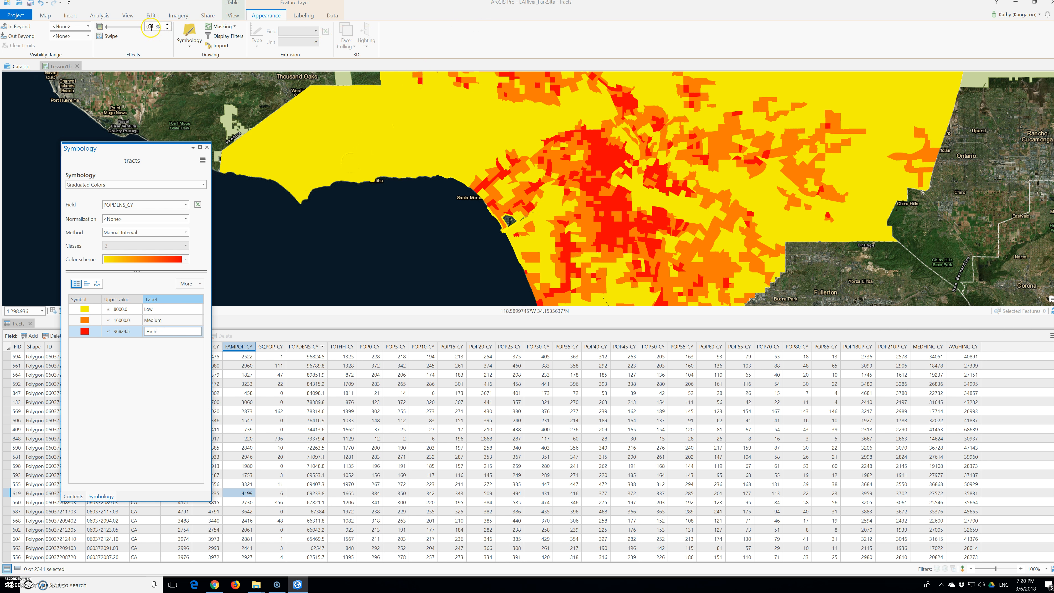
# Step: Set the tracts layer's transparency to 50% and close the Symbology pane
pyautogui.moveTo(147, 27); pyautogui.dragTo(181, 34)
pyautogui.write('50')
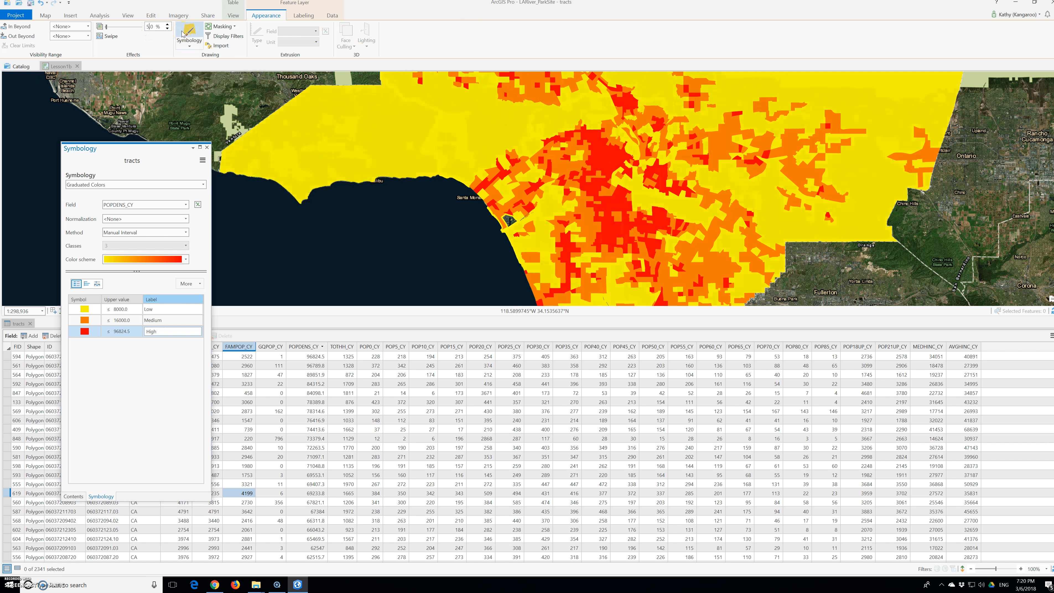
pyautogui.press('Return')
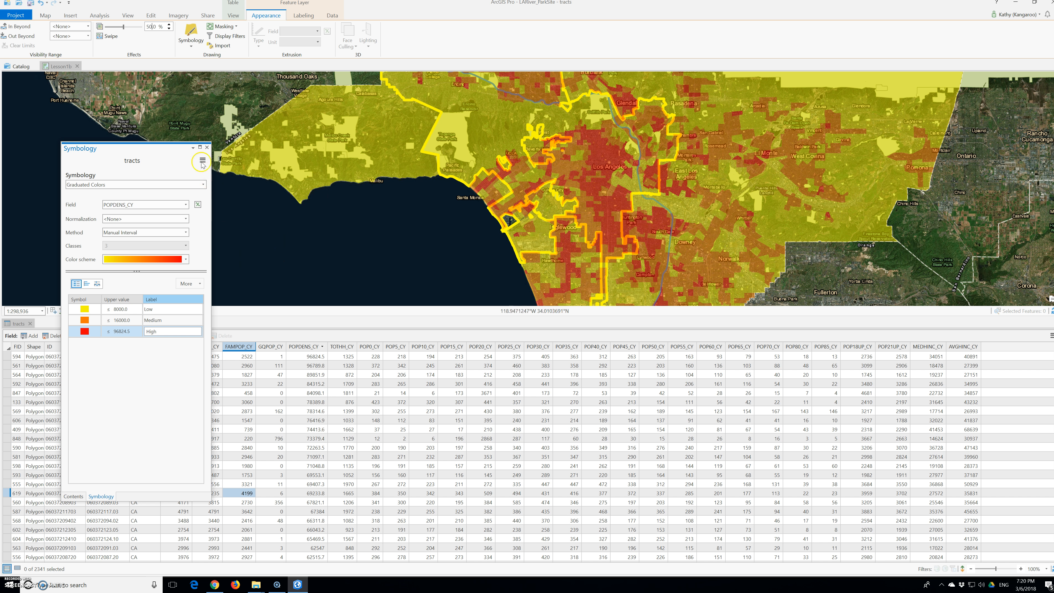
pyautogui.click(207, 147)
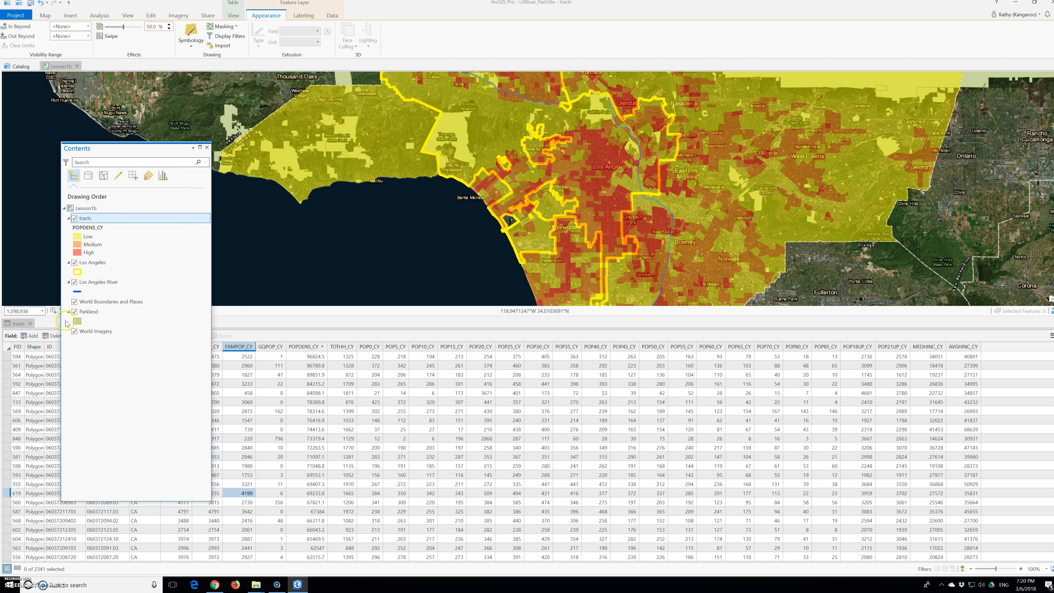
# Step: Move the Parkland layer above tracts in the drawing order and close the tracts attribute table
pyautogui.click(89, 315)
pyautogui.moveTo(89, 315); pyautogui.dragTo(95, 217)
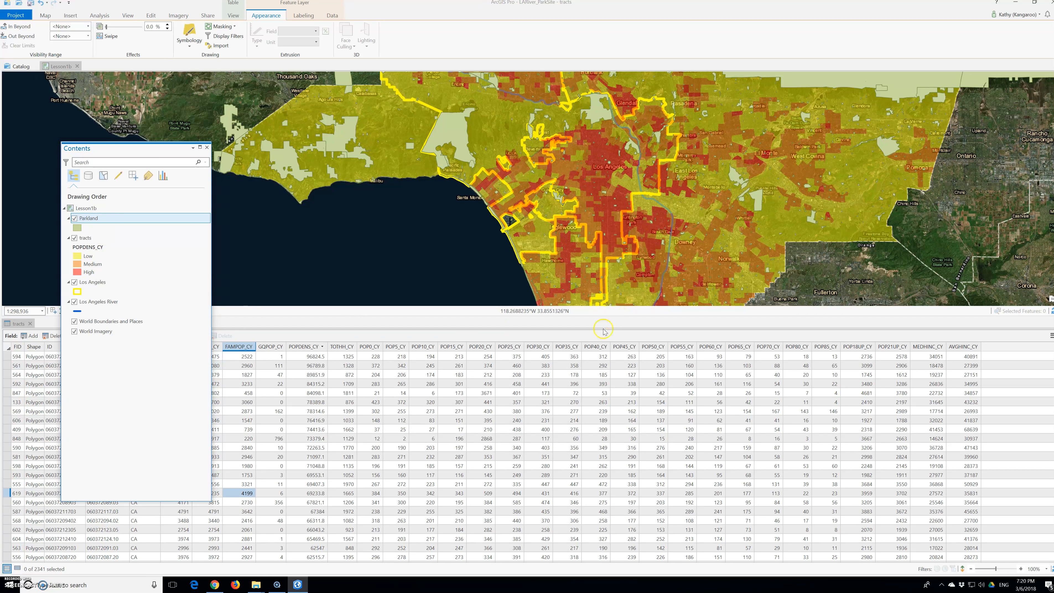
pyautogui.click(31, 325)
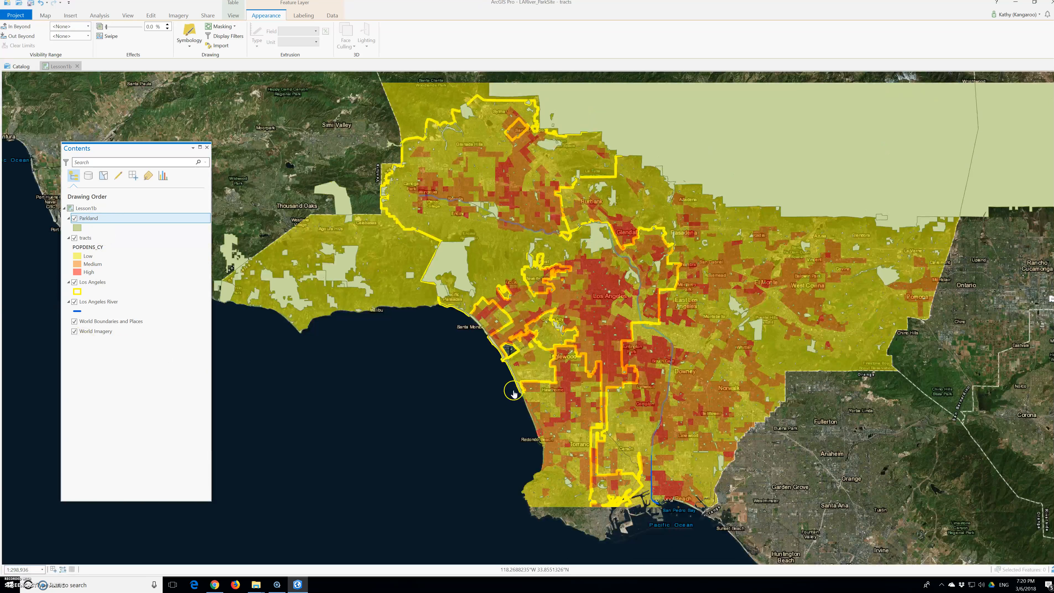
pyautogui.scroll(-3, 545, 391)
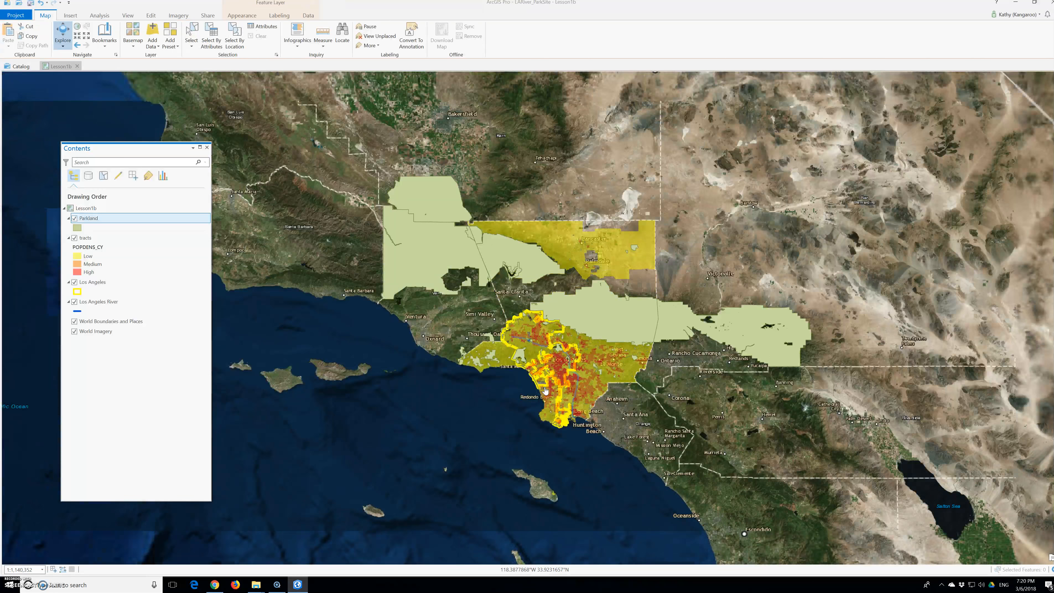
pyautogui.scroll(1, 545, 391)
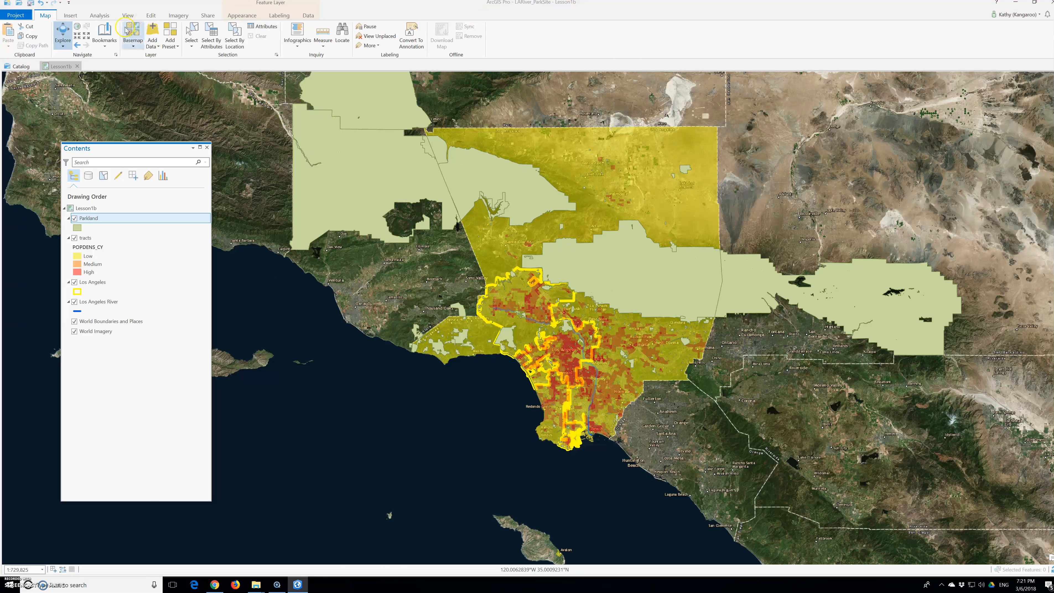
# Step: Go to the bookmarked baseball stadium and widen the view to take in the surrounding Elysian Park
pyautogui.click(104, 35)
pyautogui.click(216, 82)
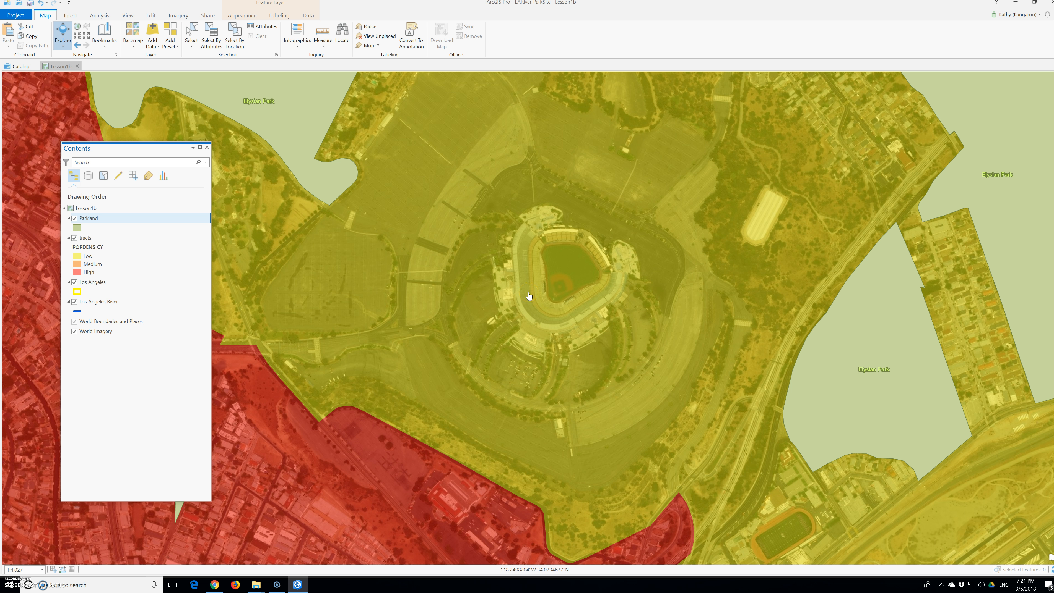
pyautogui.scroll(-2, 528, 296)
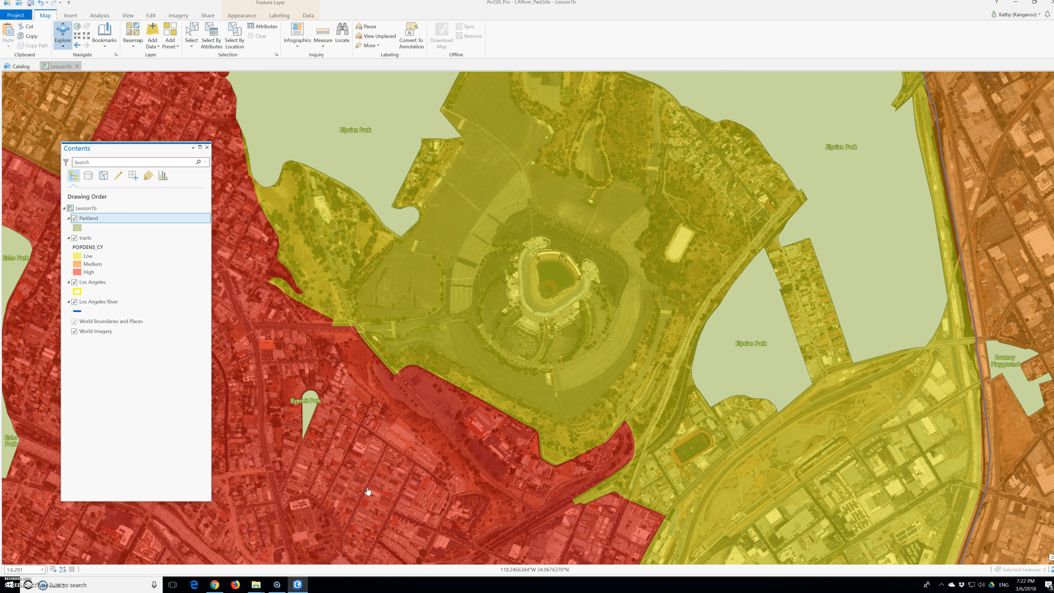
pyautogui.scroll(-2, 367, 492)
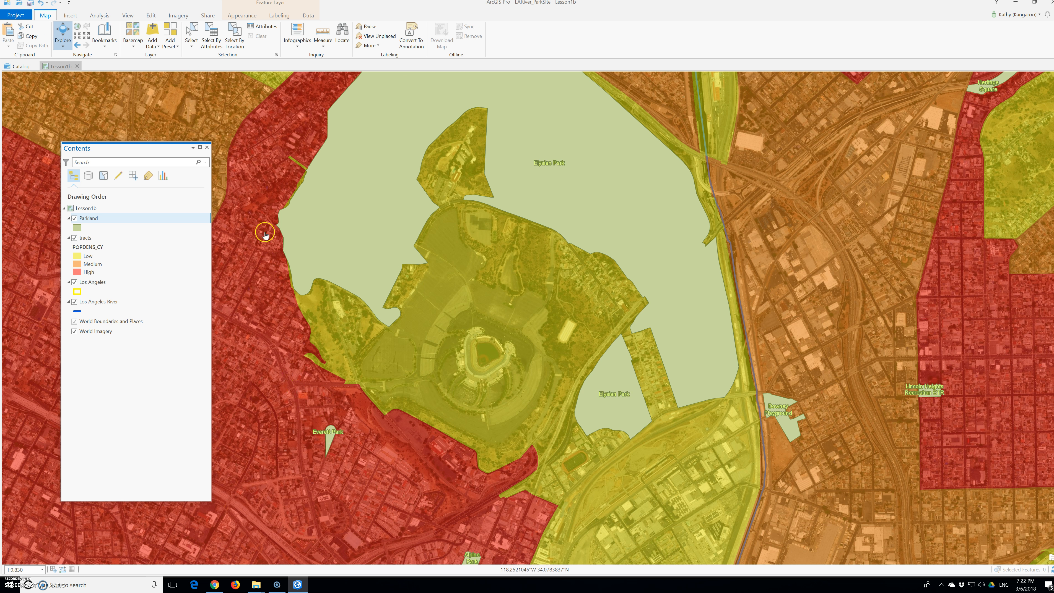
# Step: Start the Measure Distance tool and set its distance units to Miles only, with Feet turned off
pyautogui.click(223, 45)
pyautogui.click(323, 44)
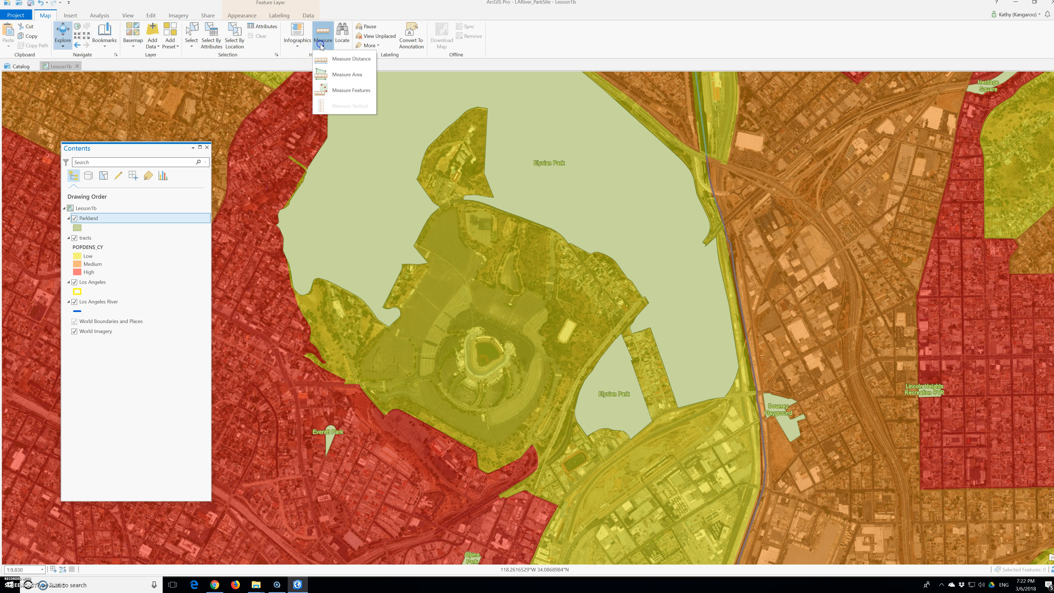
pyautogui.click(337, 78)
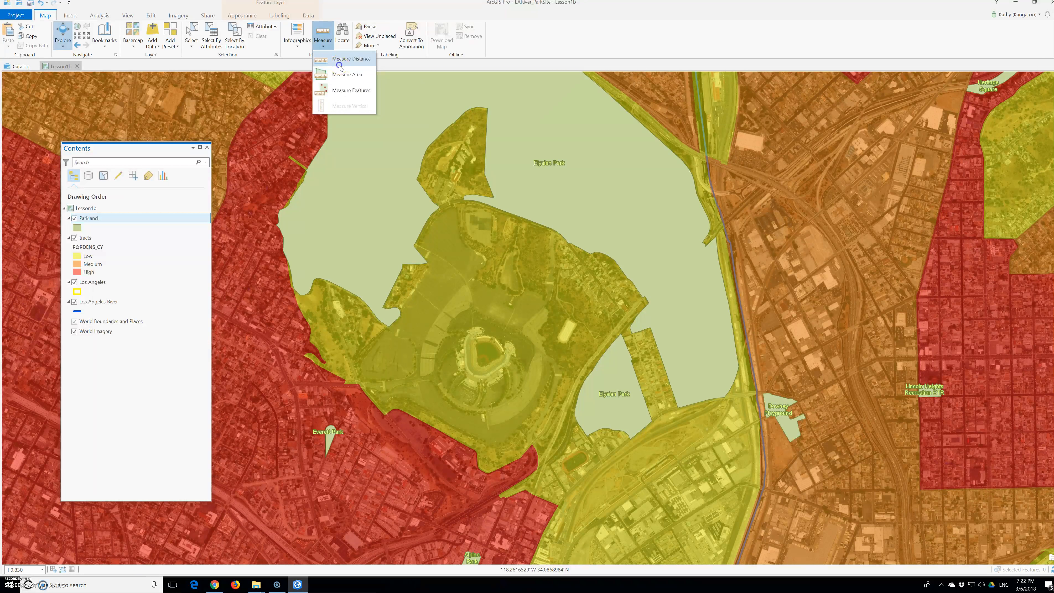
pyautogui.click(322, 47)
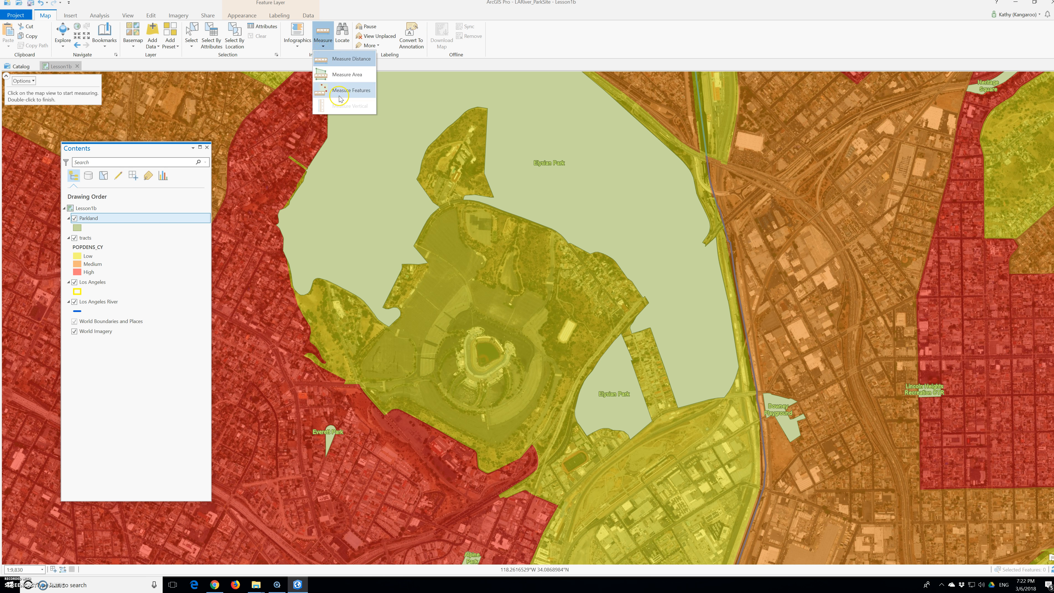
pyautogui.click(24, 81)
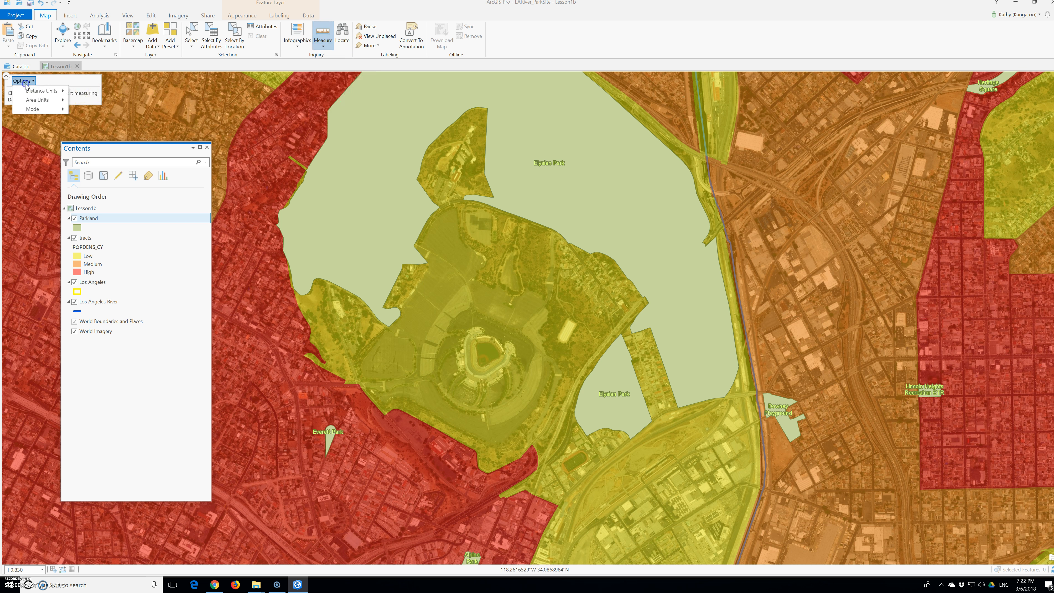
pyautogui.moveTo(41, 93)
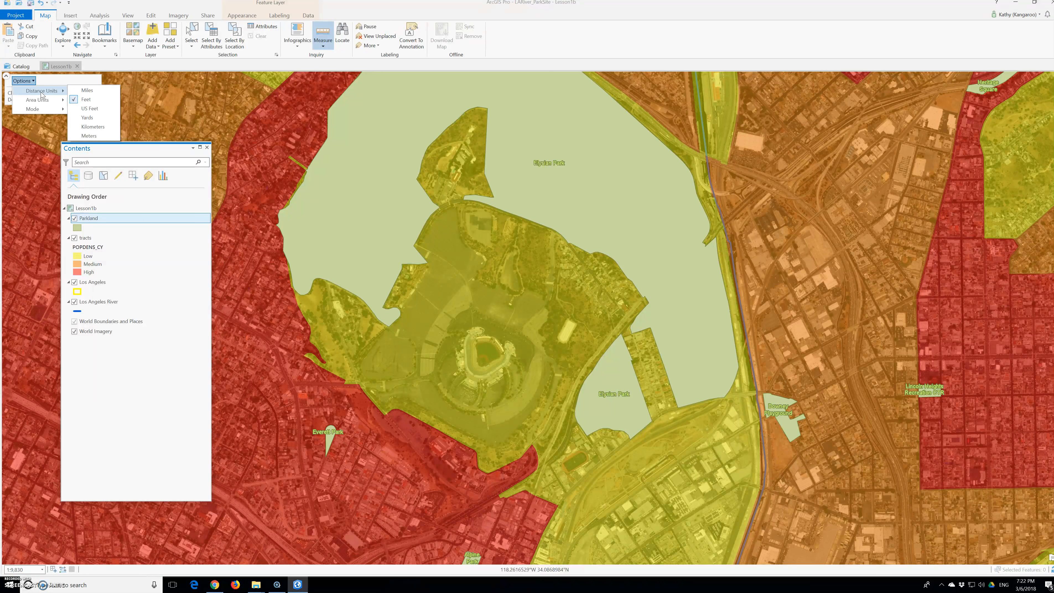
pyautogui.click(74, 91)
pyautogui.click(73, 102)
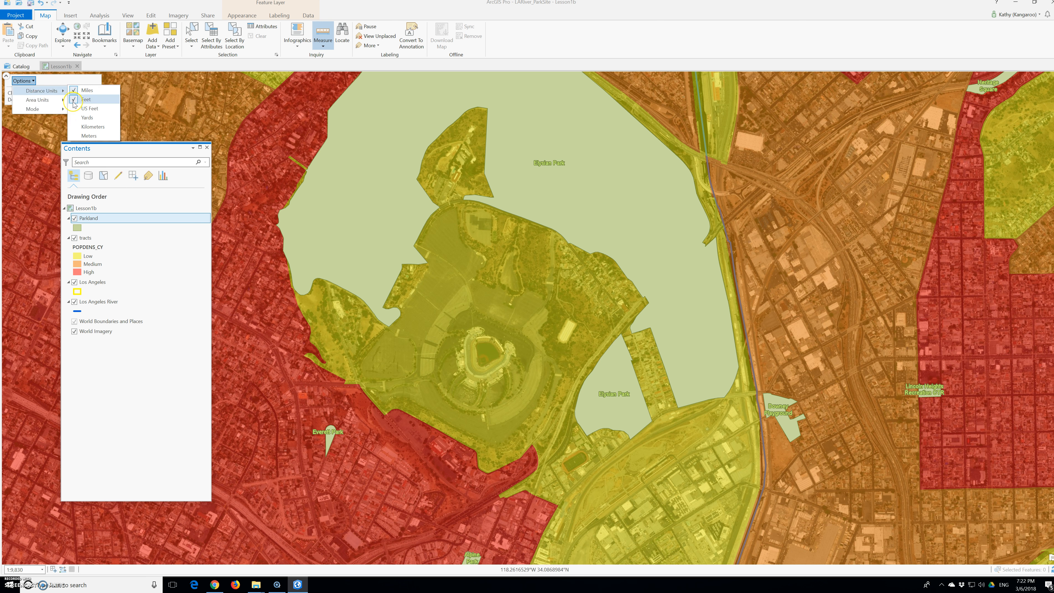
pyautogui.click(75, 102)
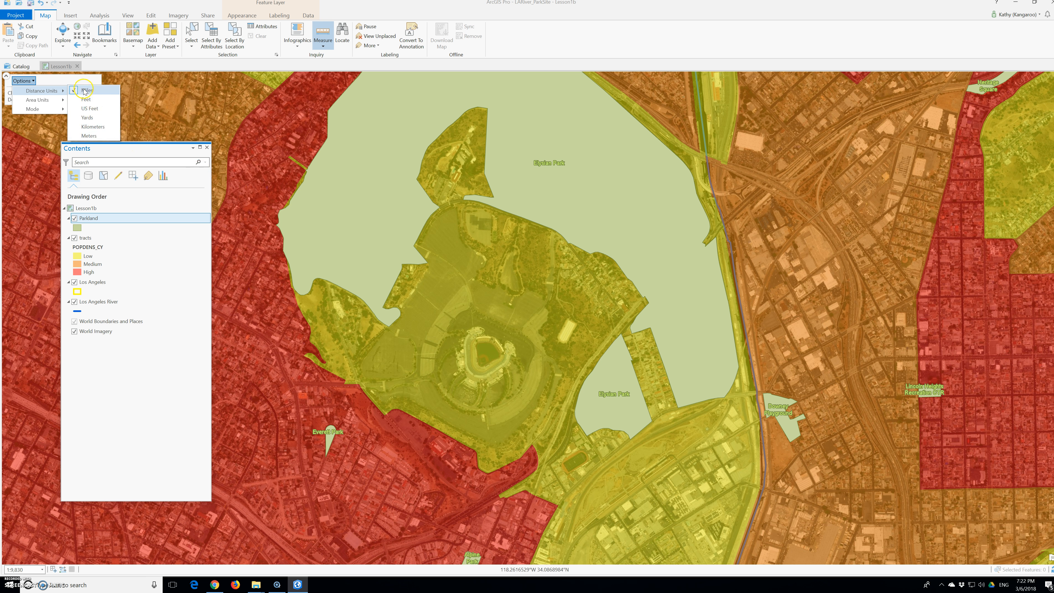
# Step: Measure the straight-line distance from the small park northeast of Elysian Park to the Los Angeles River
pyautogui.click(323, 42)
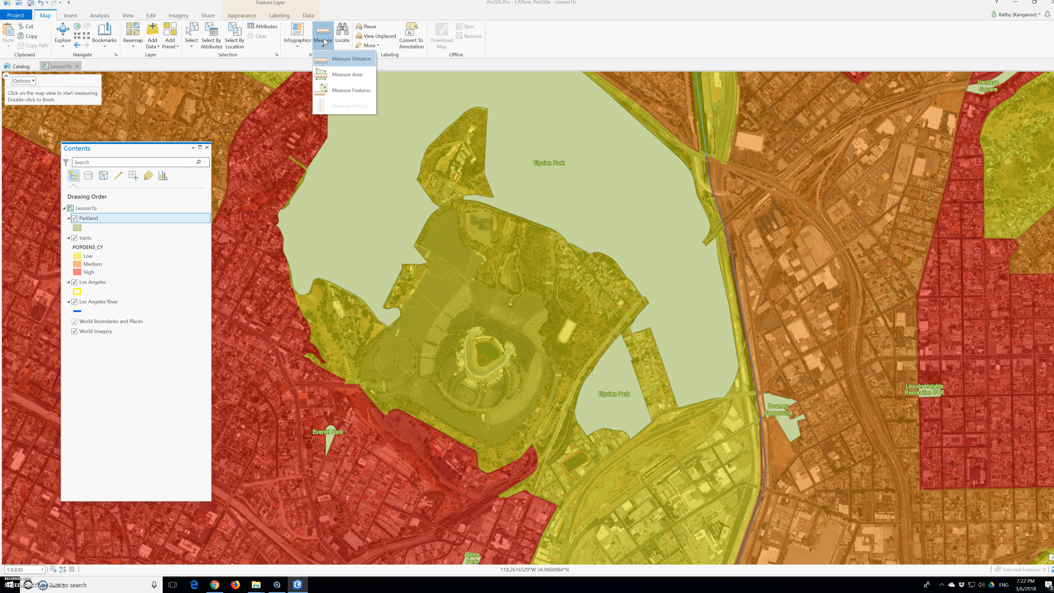
pyautogui.click(331, 60)
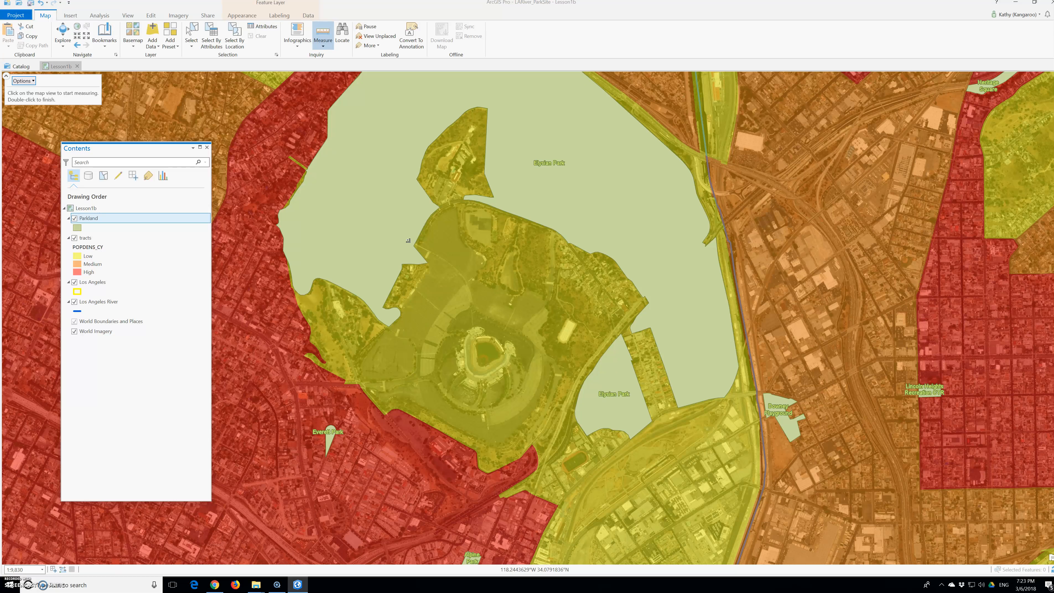
pyautogui.click(397, 233)
pyautogui.click(458, 308)
pyautogui.scroll(-2, 458, 308)
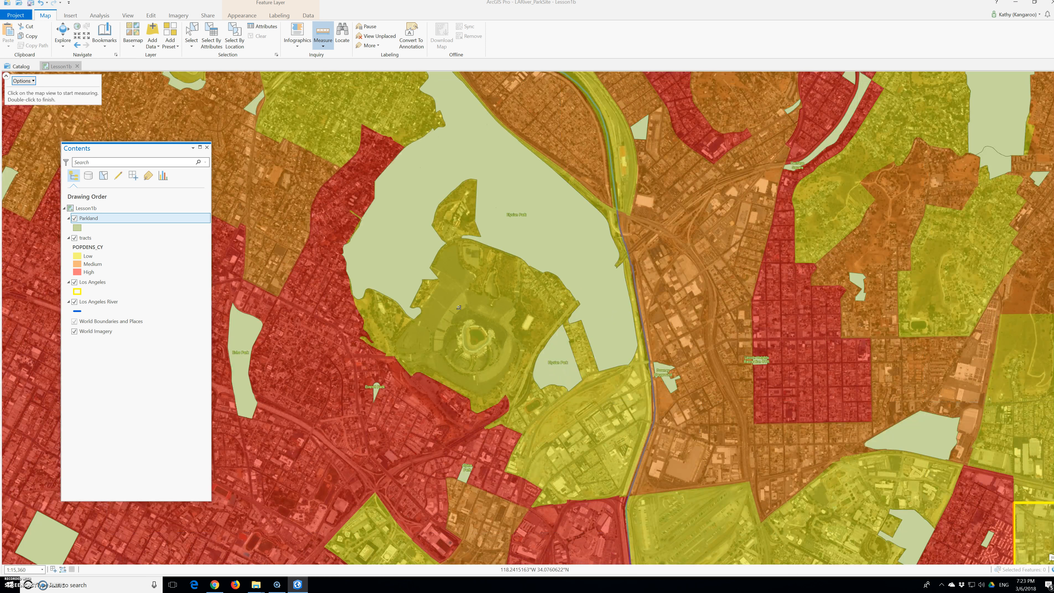
pyautogui.scroll(-2, 458, 307)
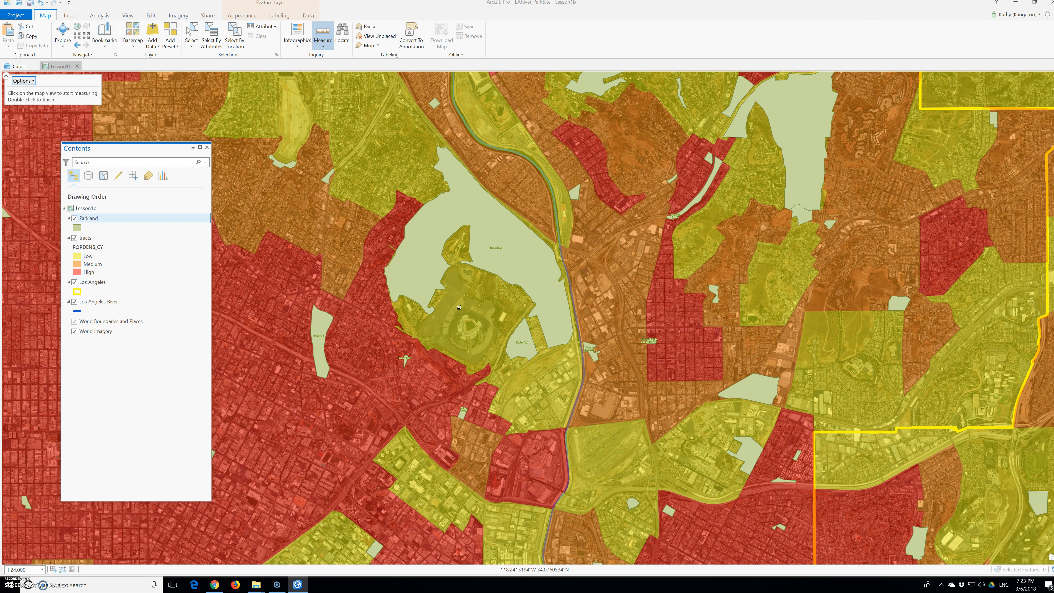
pyautogui.scroll(2, 458, 307)
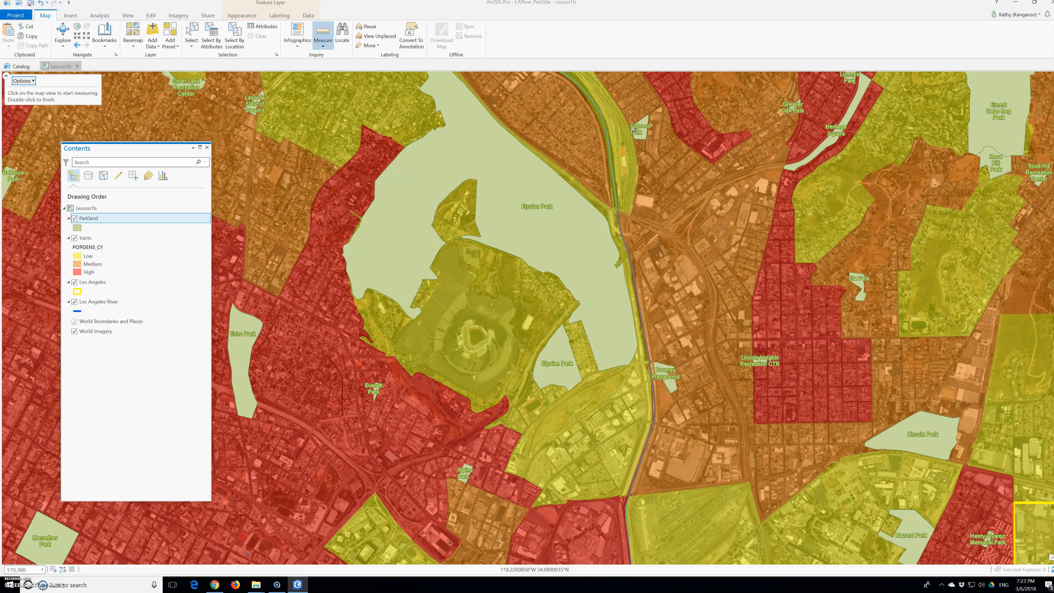
pyautogui.click(633, 133)
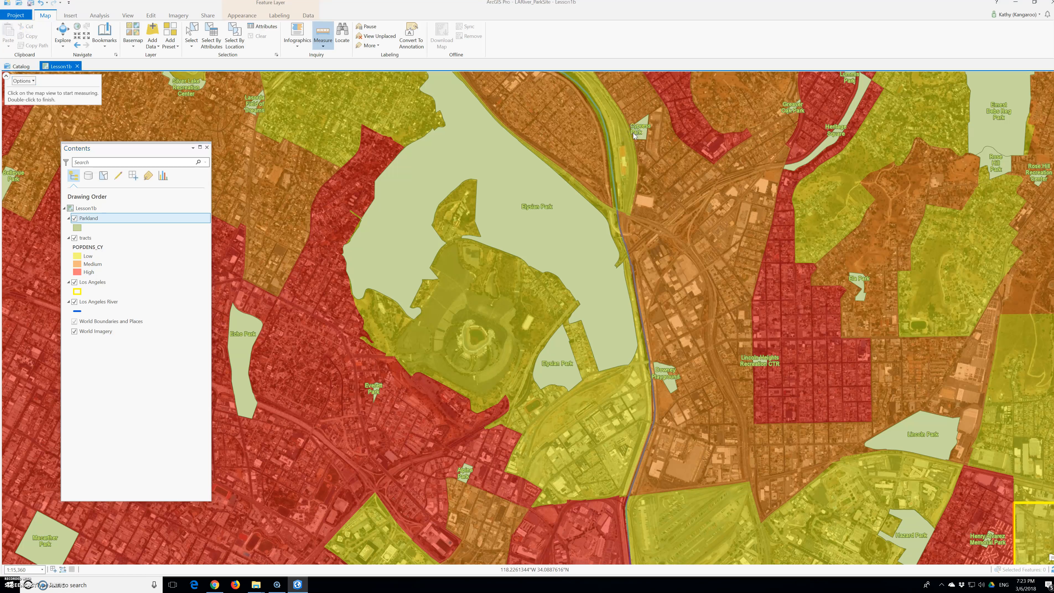
pyautogui.click(634, 135)
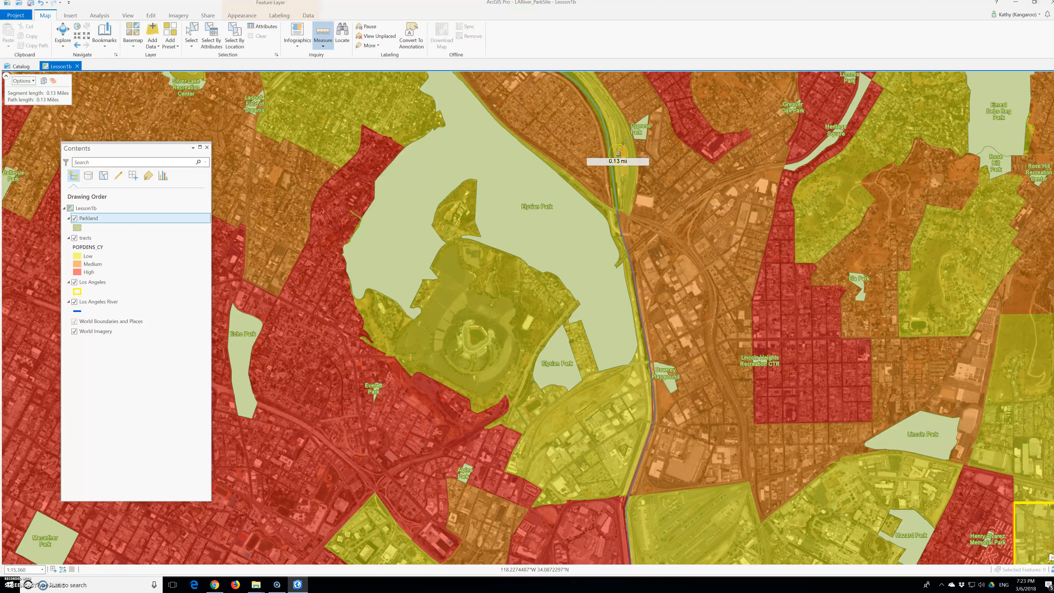
pyautogui.click(611, 162)
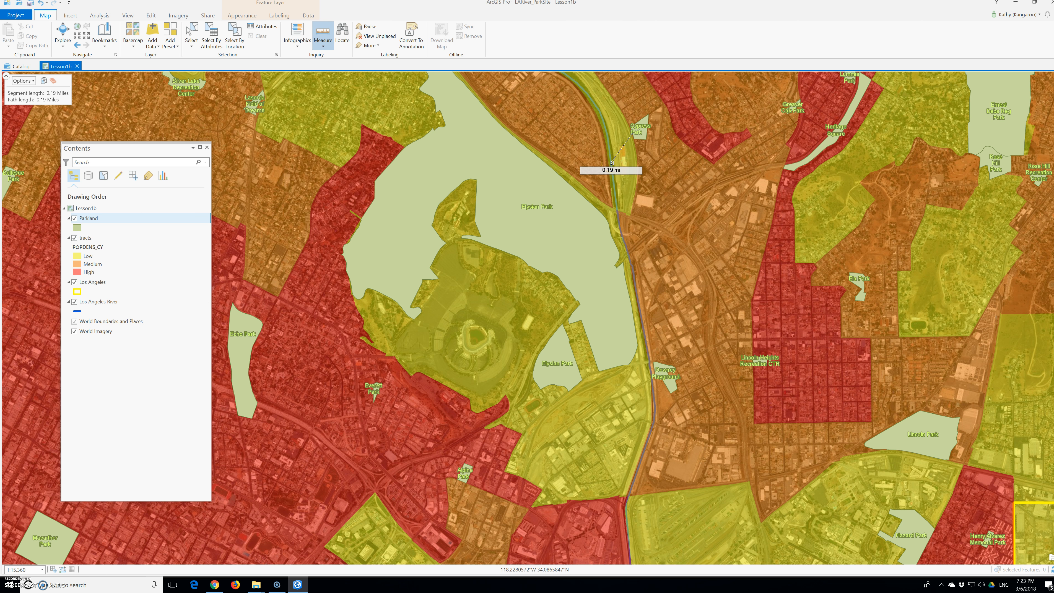
pyautogui.click(606, 134)
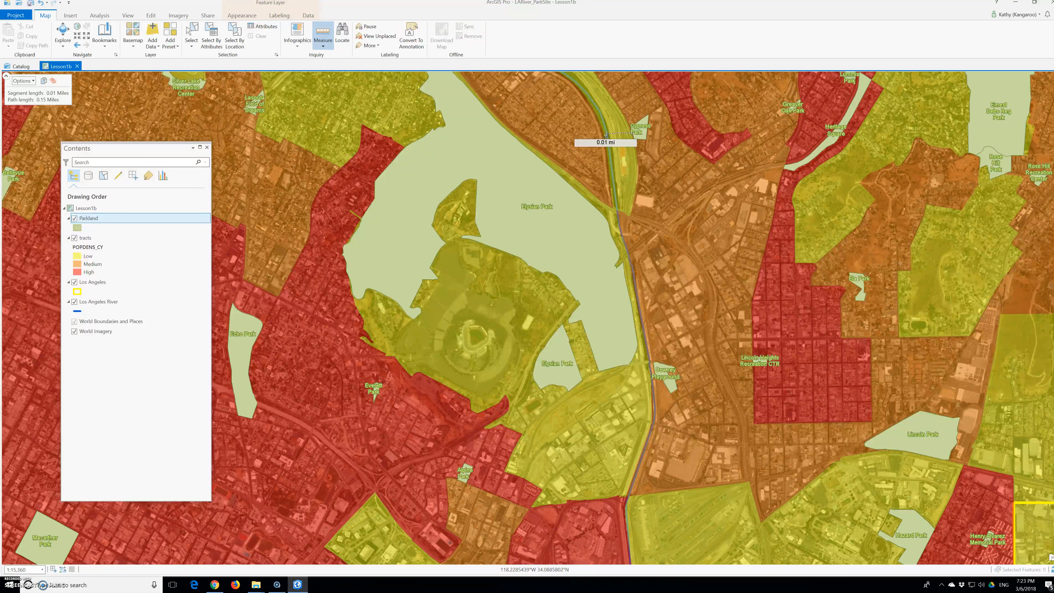
pyautogui.click(606, 136)
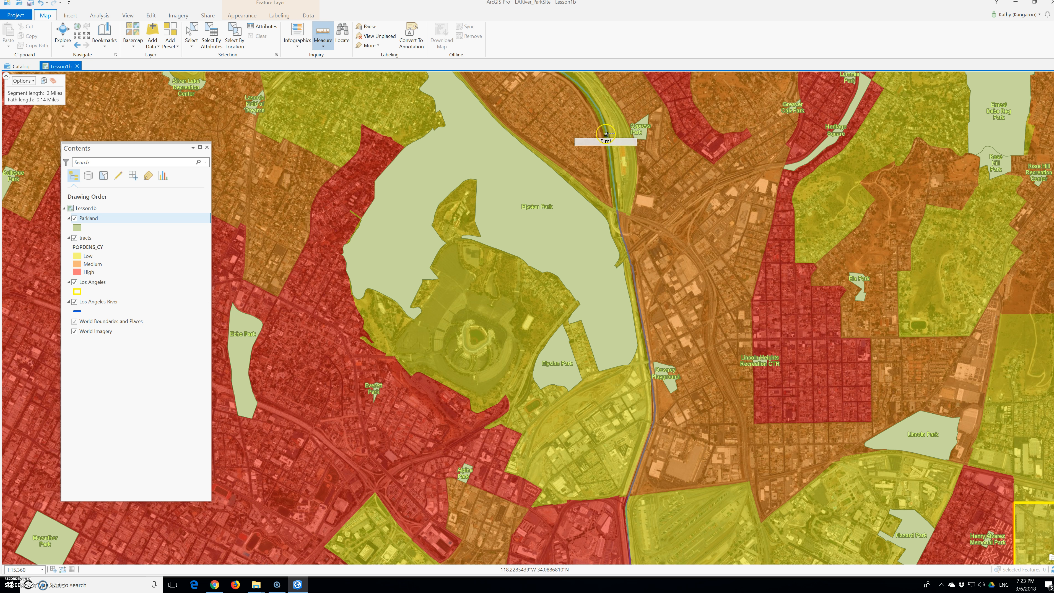
pyautogui.click(632, 134)
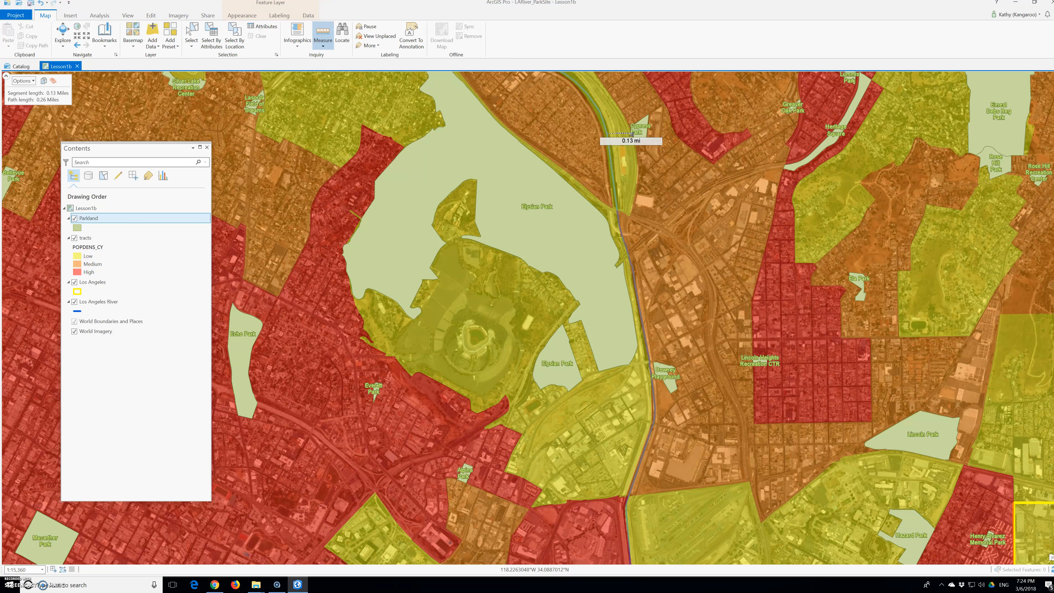
pyautogui.doubleClick(606, 133)
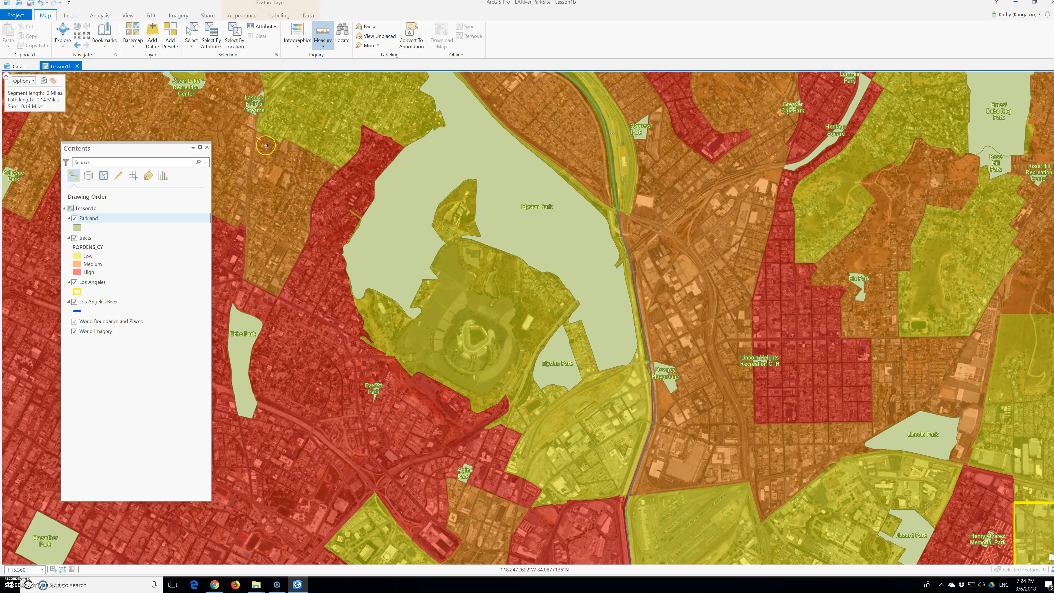